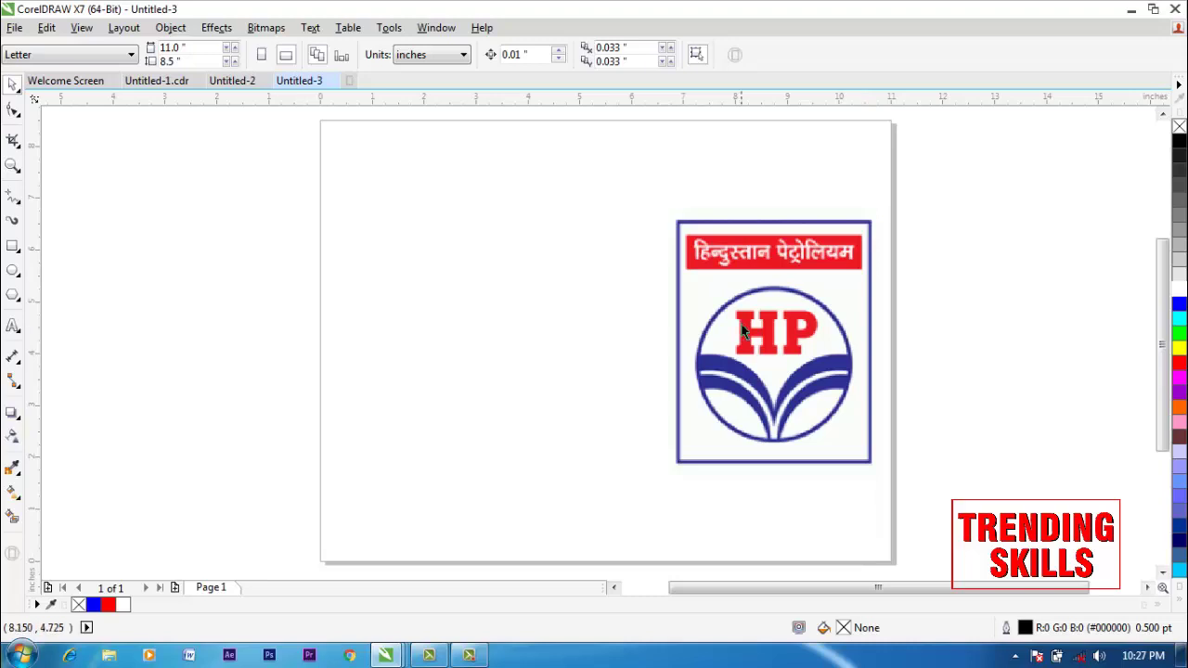
pyautogui.moveTo(932, 195); pyautogui.dragTo(602, 561)
pyautogui.click(697, 400)
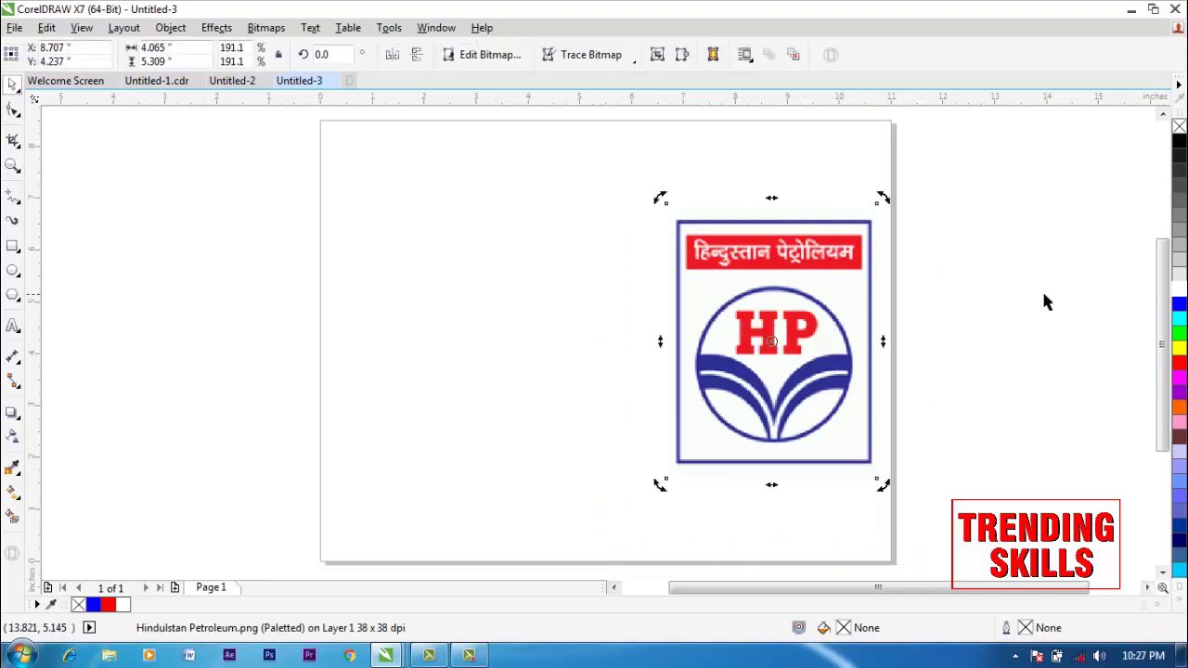
pyautogui.click(1042, 292)
pyautogui.click(849, 320)
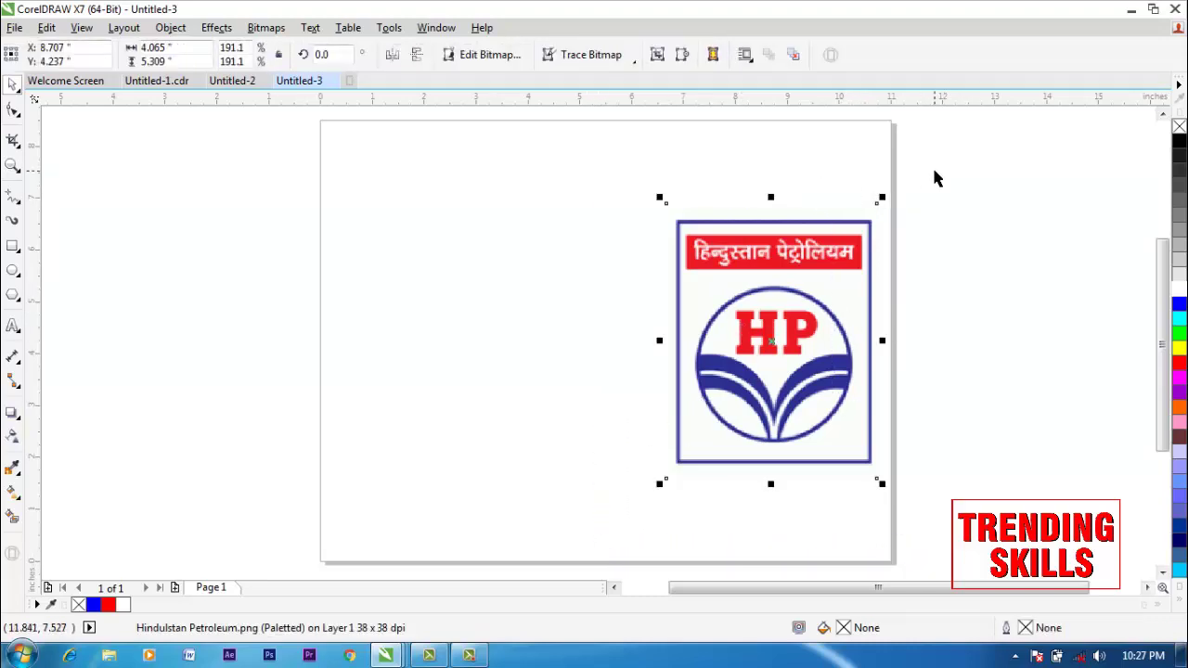
pyautogui.moveTo(934, 177); pyautogui.dragTo(576, 548)
pyautogui.click(991, 226)
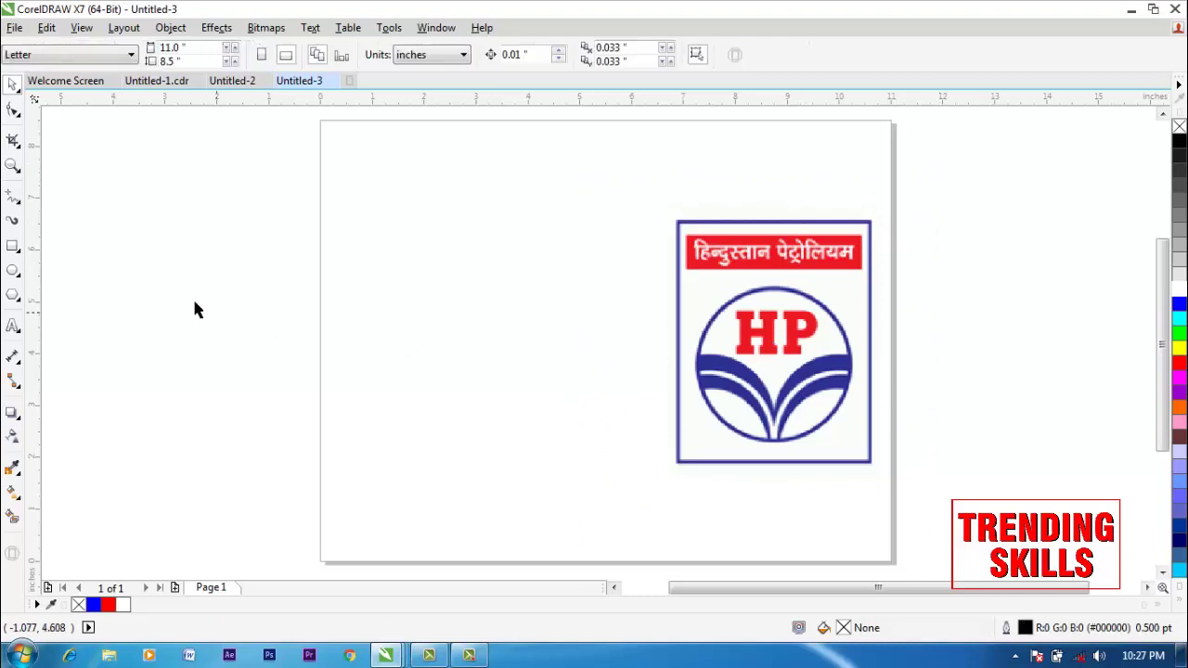
# Step: Draw a rectangle beside the reference logo for the frame, about 3.8 inches wide, and adjust its height to about 4.7 inches
pyautogui.click(13, 247)
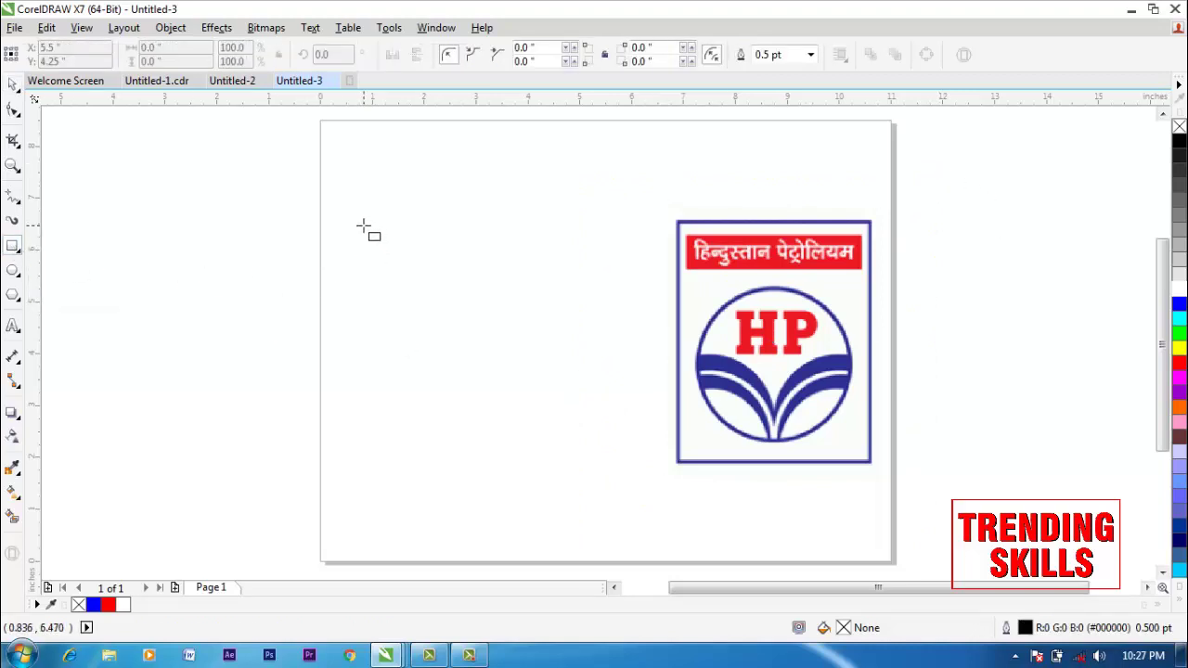
pyautogui.moveTo(363, 224)
pyautogui.mouseDown()
pyautogui.moveTo(458, 384)
pyautogui.moveTo(557, 446)
pyautogui.moveTo(578, 472)
pyautogui.moveTo(560, 475)
pyautogui.mouseUp()
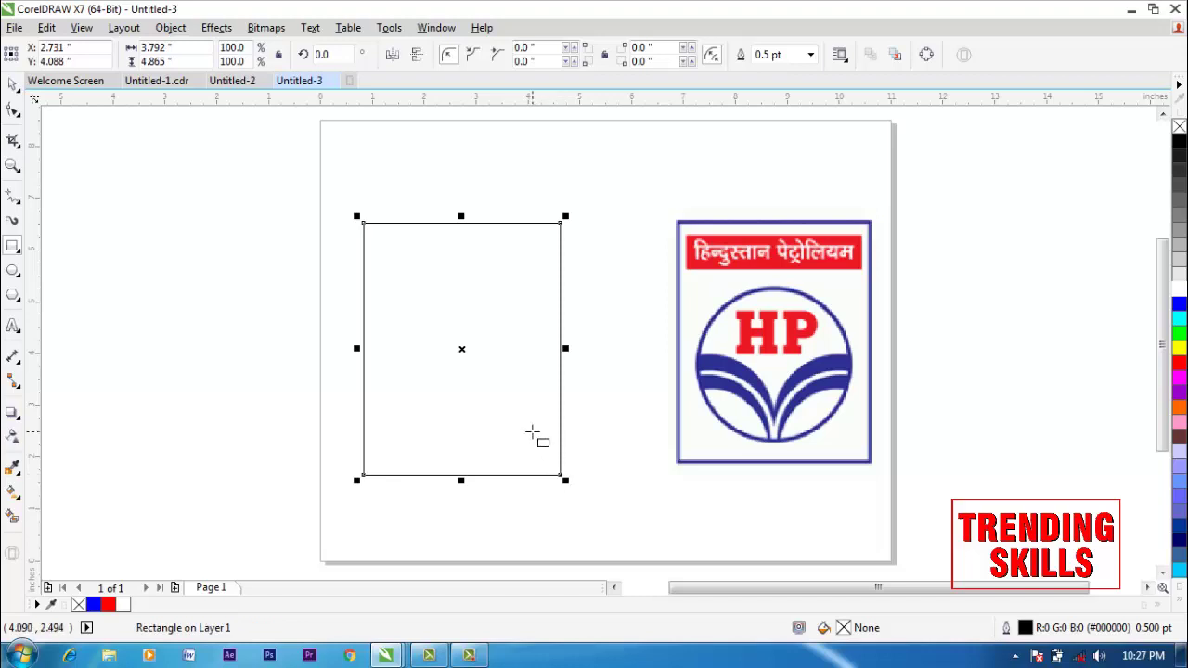
pyautogui.press('space')
pyautogui.moveTo(495, 419); pyautogui.dragTo(496, 411)
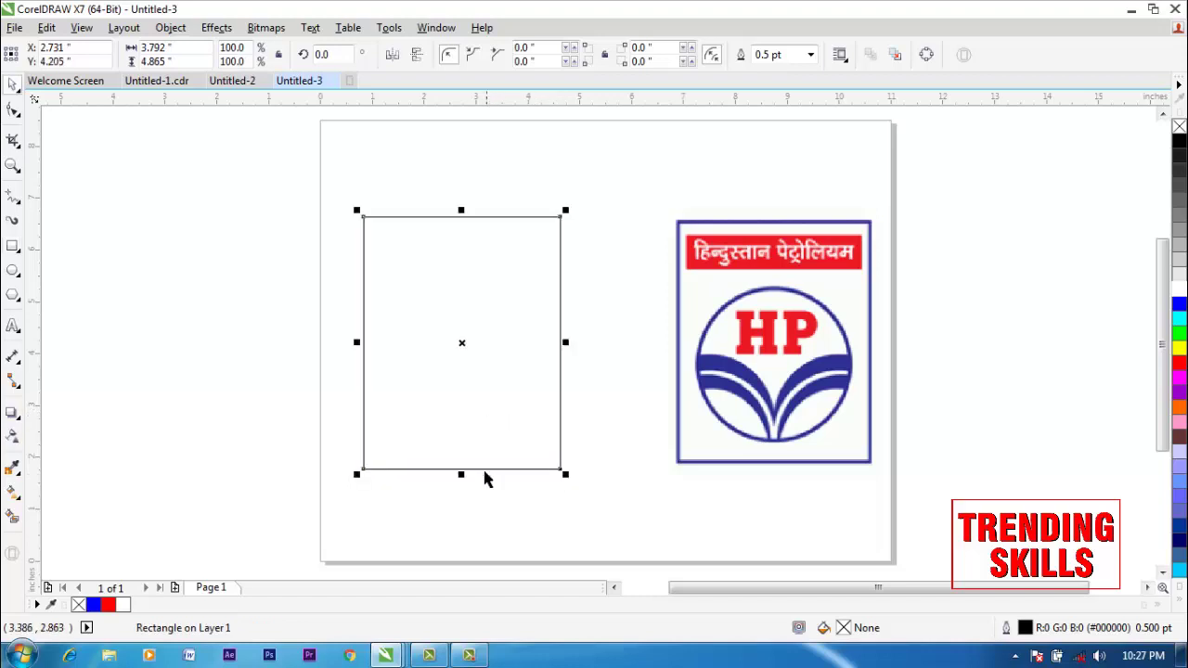
pyautogui.moveTo(462, 474); pyautogui.dragTo(475, 468)
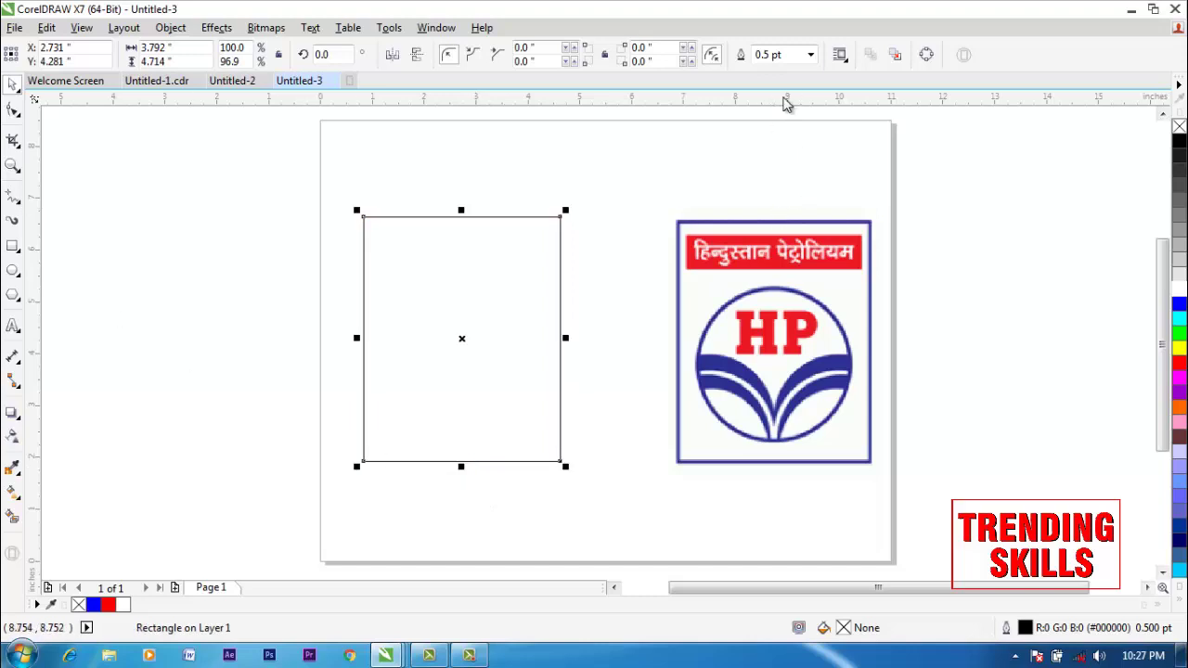
# Step: Give the frame rectangle a 6 pt outline in blue
pyautogui.click(812, 55)
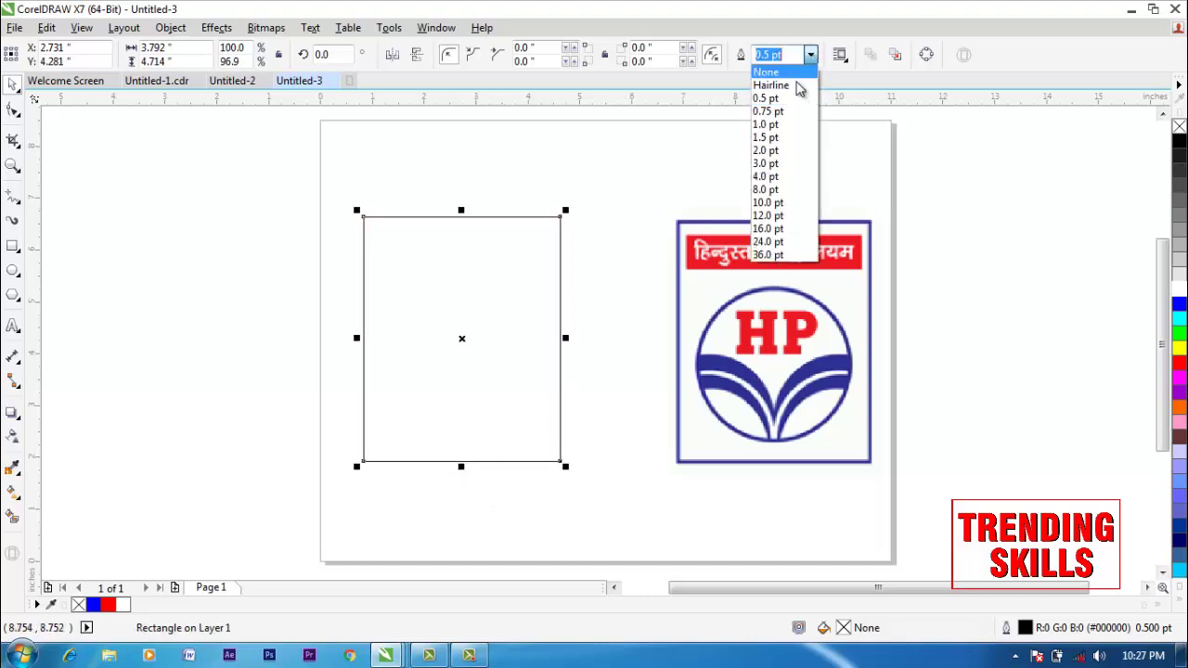
pyautogui.click(759, 186)
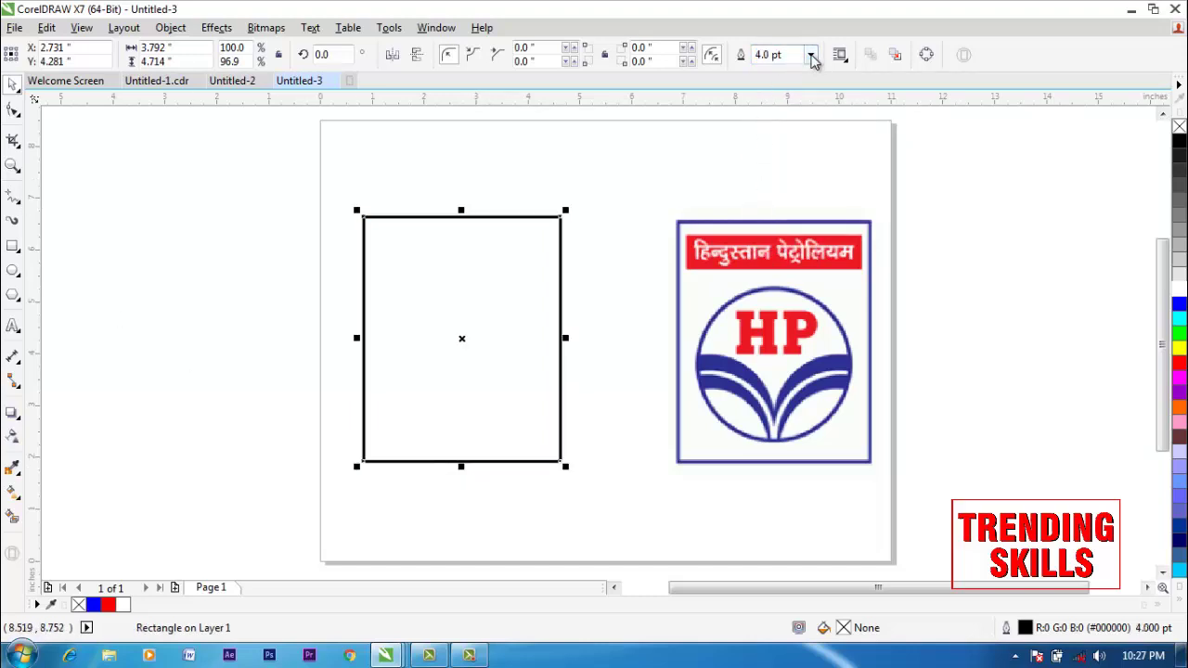
pyautogui.click(793, 56)
pyautogui.write('6')
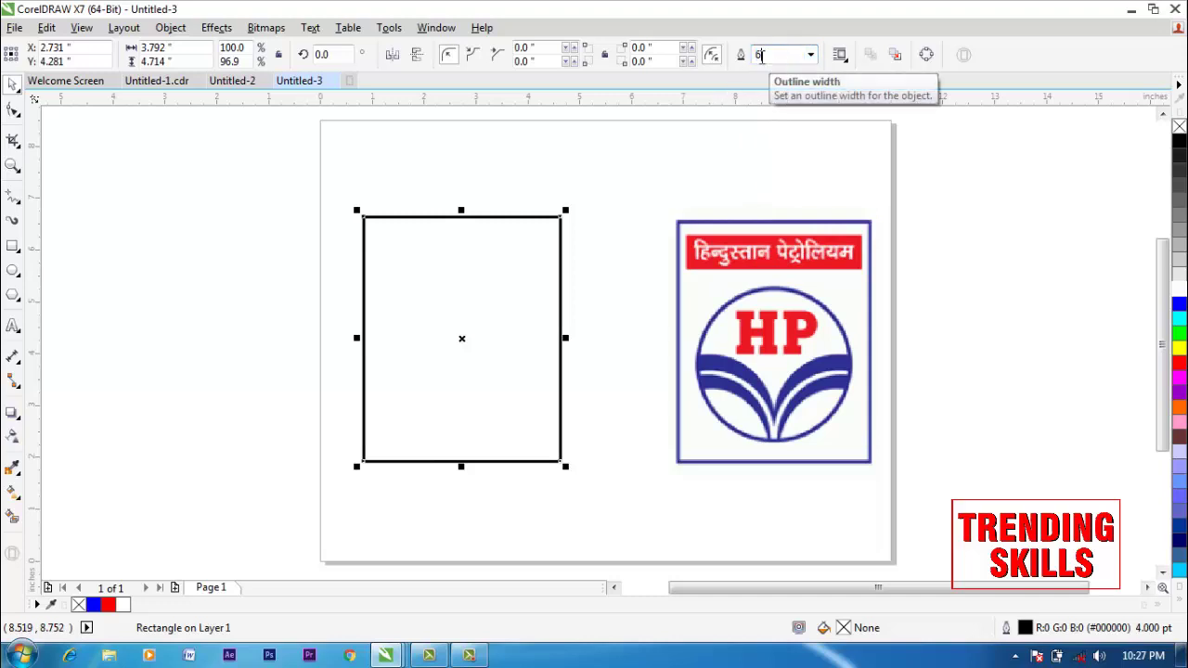
pyautogui.press('Return')
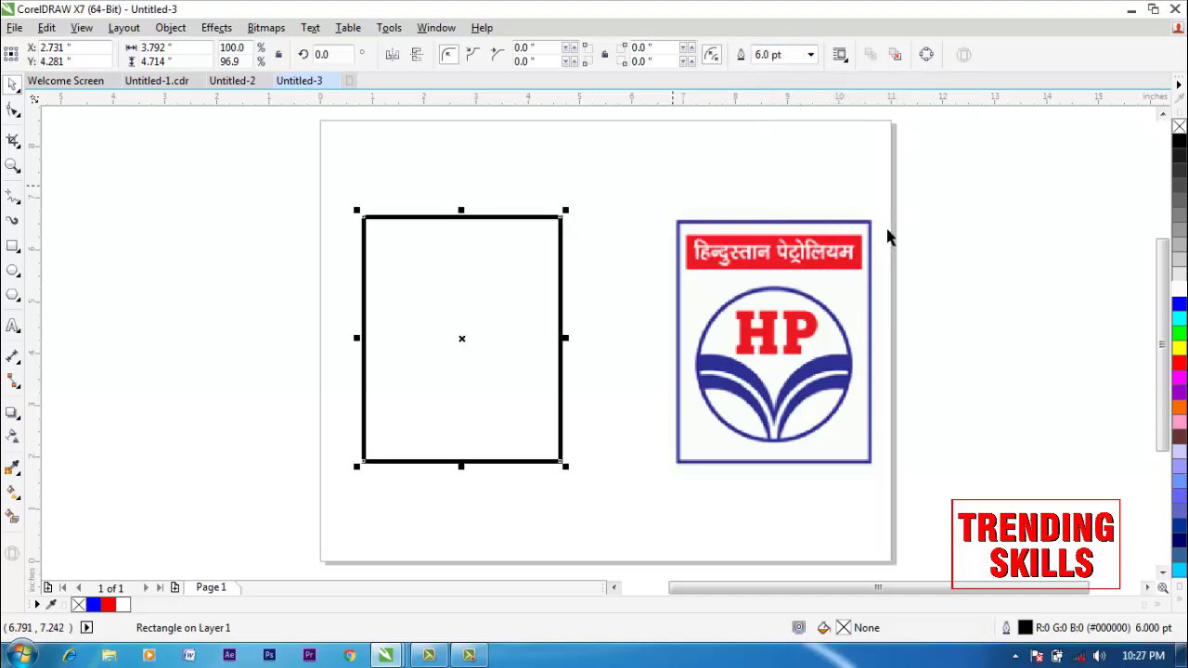
pyautogui.rightClick(1179, 306)
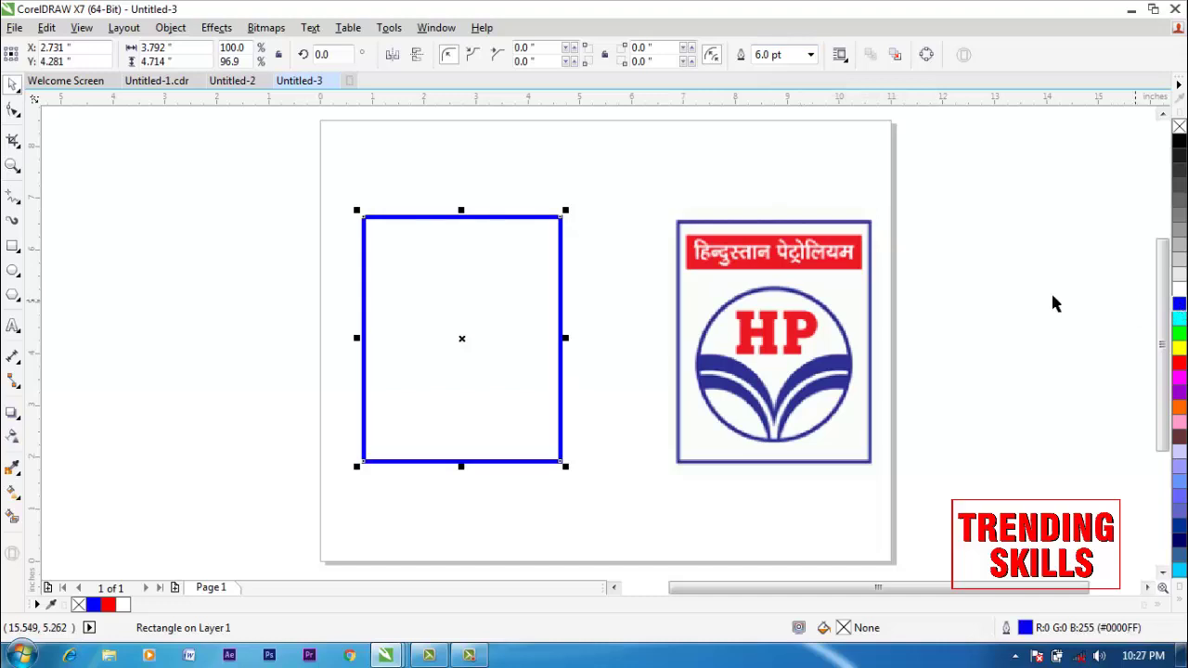
pyautogui.click(276, 326)
pyautogui.click(439, 323)
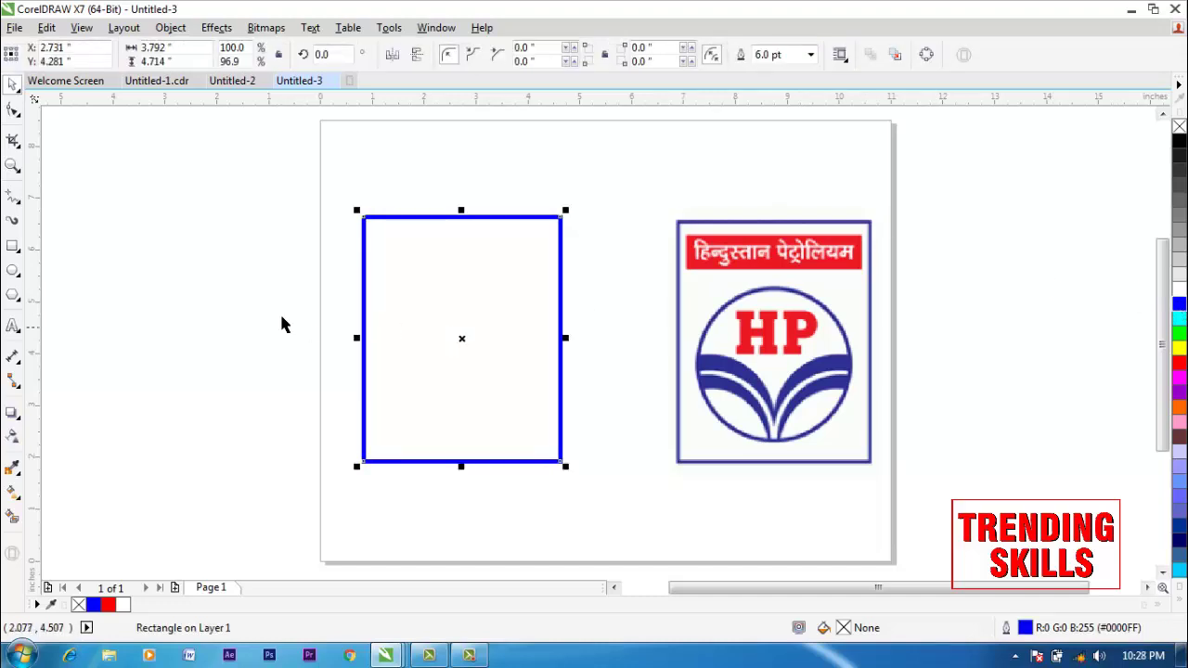
pyautogui.click(281, 324)
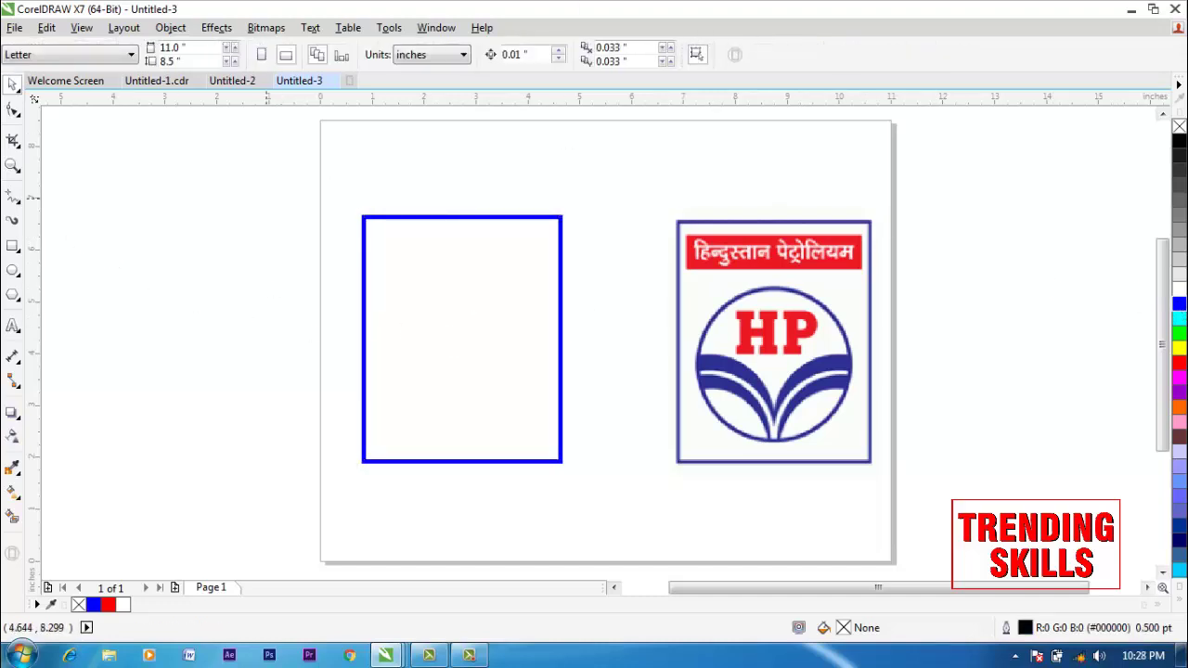
# Step: Draw a banner rectangle about 3.3 inches wide and 0.7 inches high inside the upper part of the blue frame
pyautogui.click(13, 247)
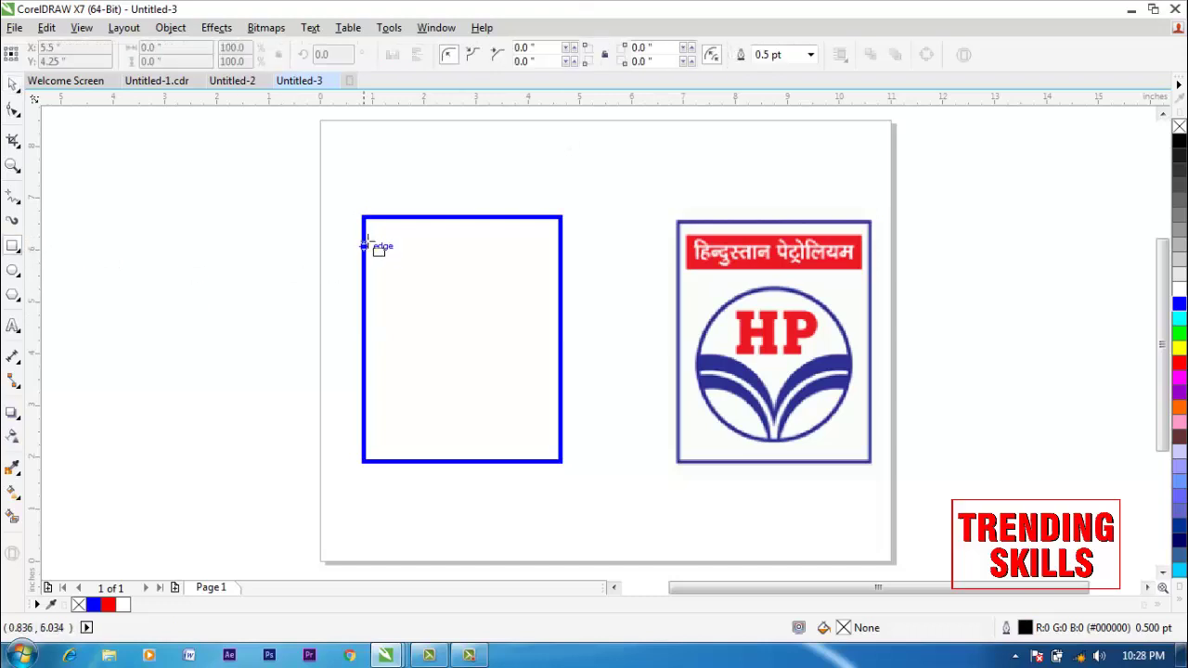
pyautogui.moveTo(375, 236); pyautogui.dragTo(547, 265)
pyautogui.press('space')
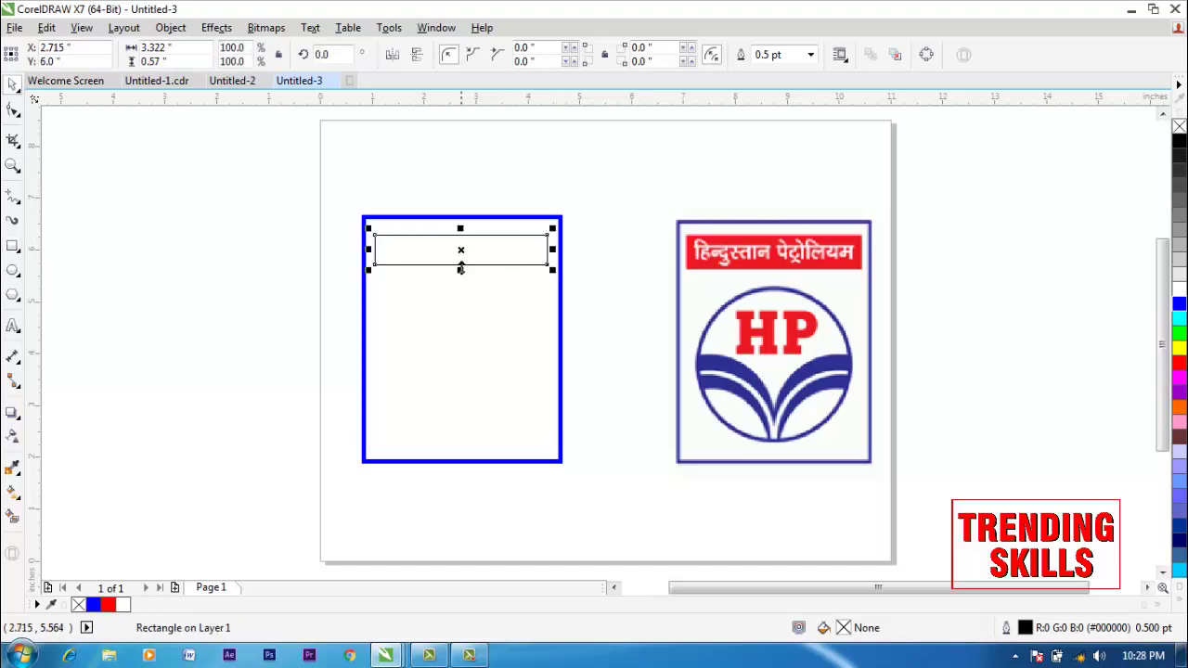
pyautogui.moveTo(461, 269); pyautogui.dragTo(471, 275)
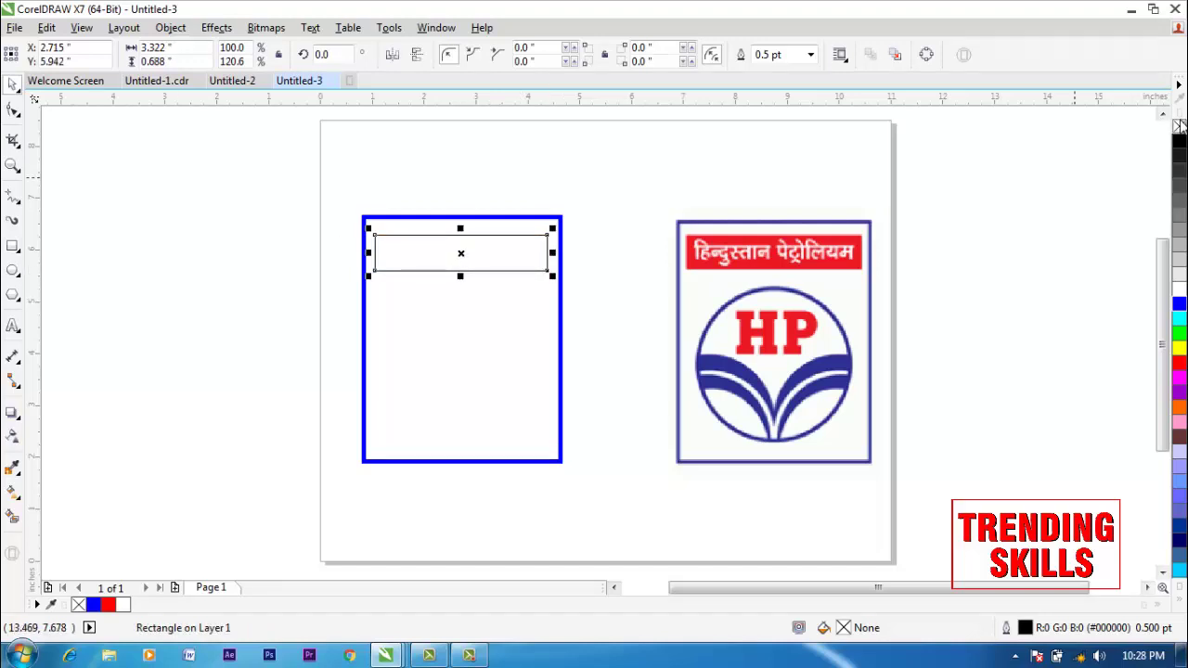
# Step: Fill the banner rectangle red without an outline and center it horizontally within the blue frame
pyautogui.click(1179, 362)
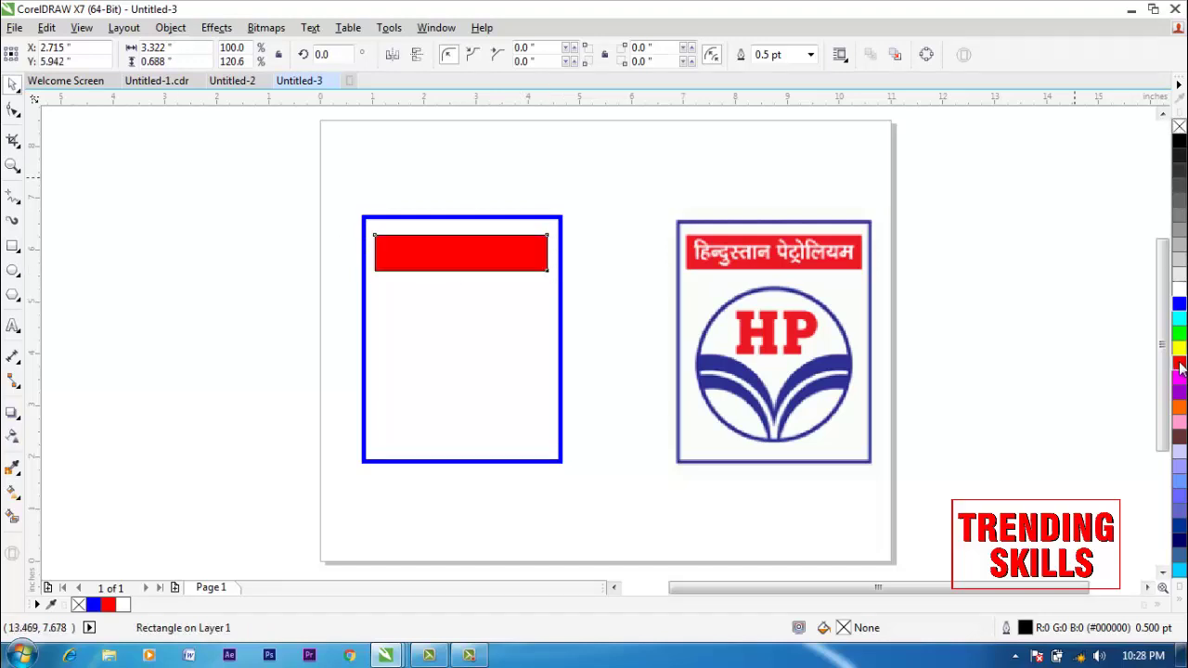
pyautogui.rightClick(1179, 126)
pyautogui.keyDown('shift'); pyautogui.click(504, 294); pyautogui.keyUp('shift')
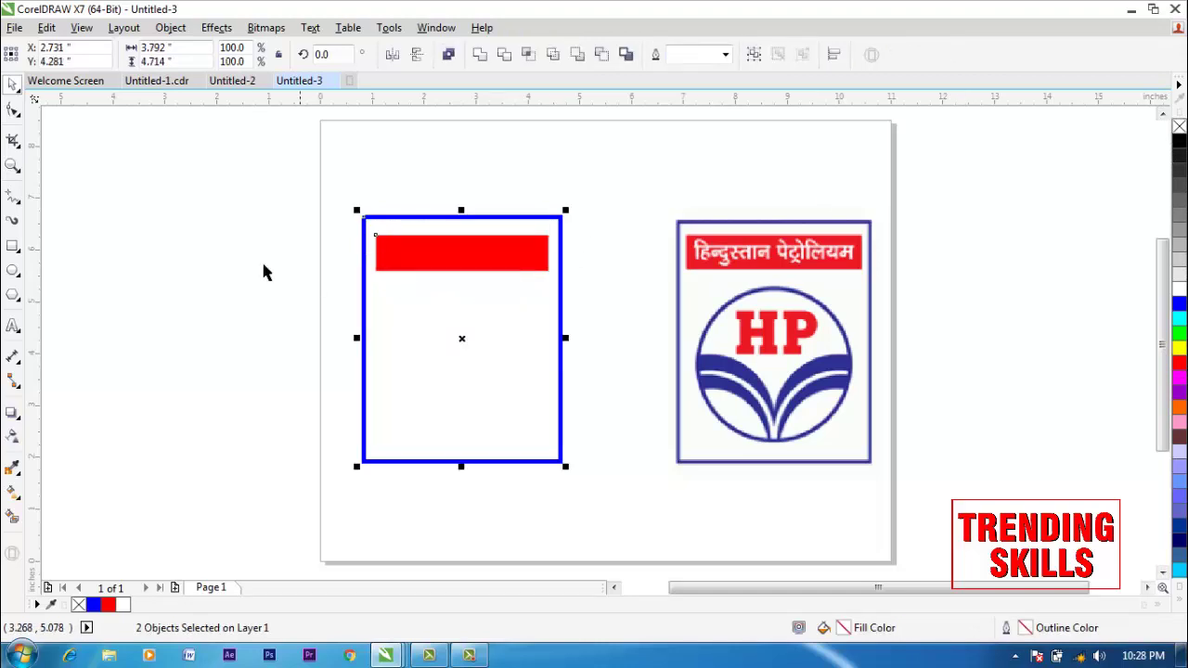
pyautogui.click(366, 257)
pyautogui.click(398, 257)
pyautogui.click(294, 271)
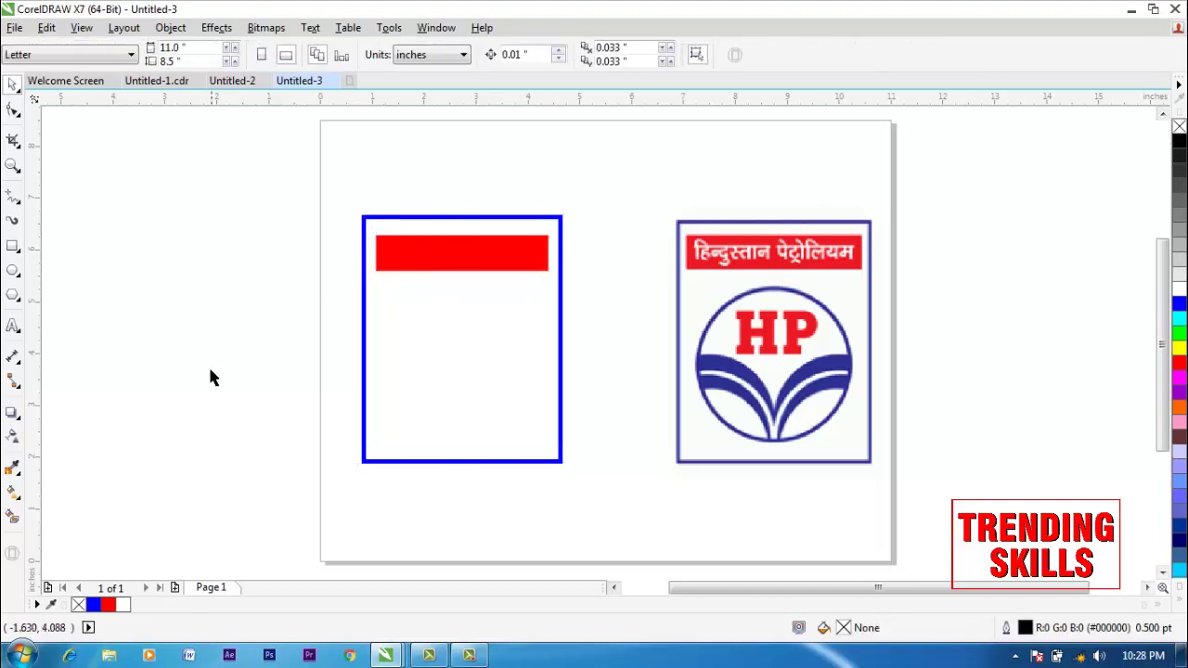
# Step: Draw a circle about 3.26 inches in diameter below the red banner, centered horizontally on it, and move it up inside the frame
pyautogui.click(13, 270)
pyautogui.moveTo(382, 301); pyautogui.dragTo(524, 468)
pyautogui.press('space')
pyautogui.keyDown('shift'); pyautogui.click(438, 246); pyautogui.keyUp('shift')
pyautogui.press('c')
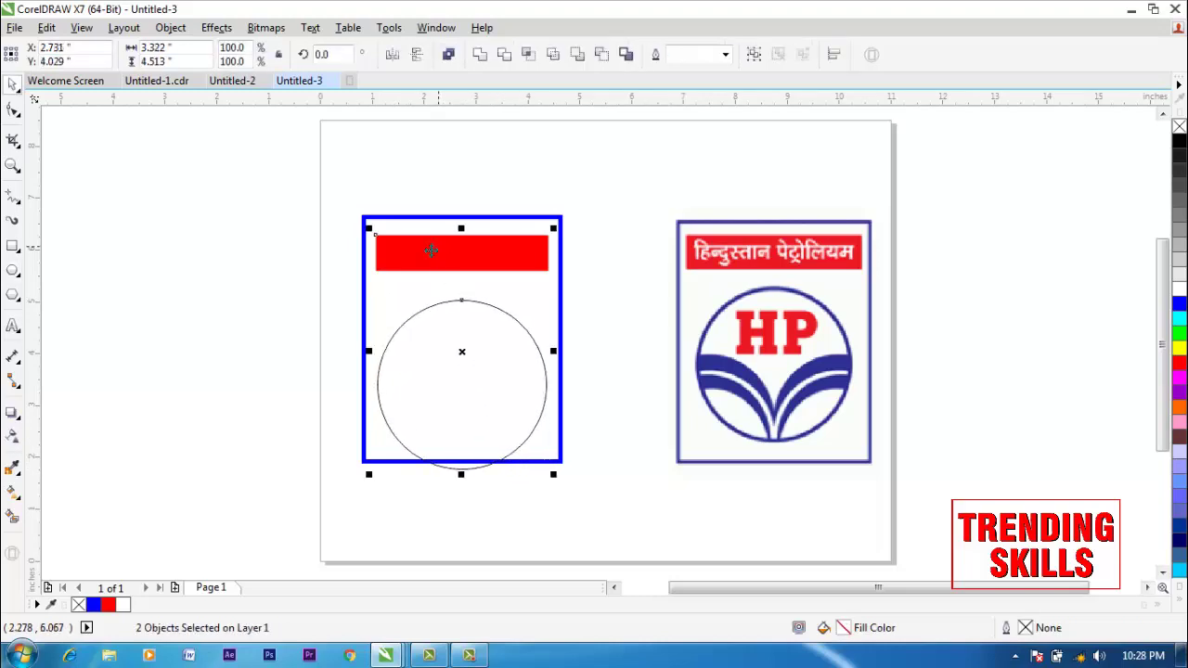
pyautogui.click(426, 365)
pyautogui.click(437, 366)
pyautogui.moveTo(439, 372); pyautogui.dragTo(440, 364)
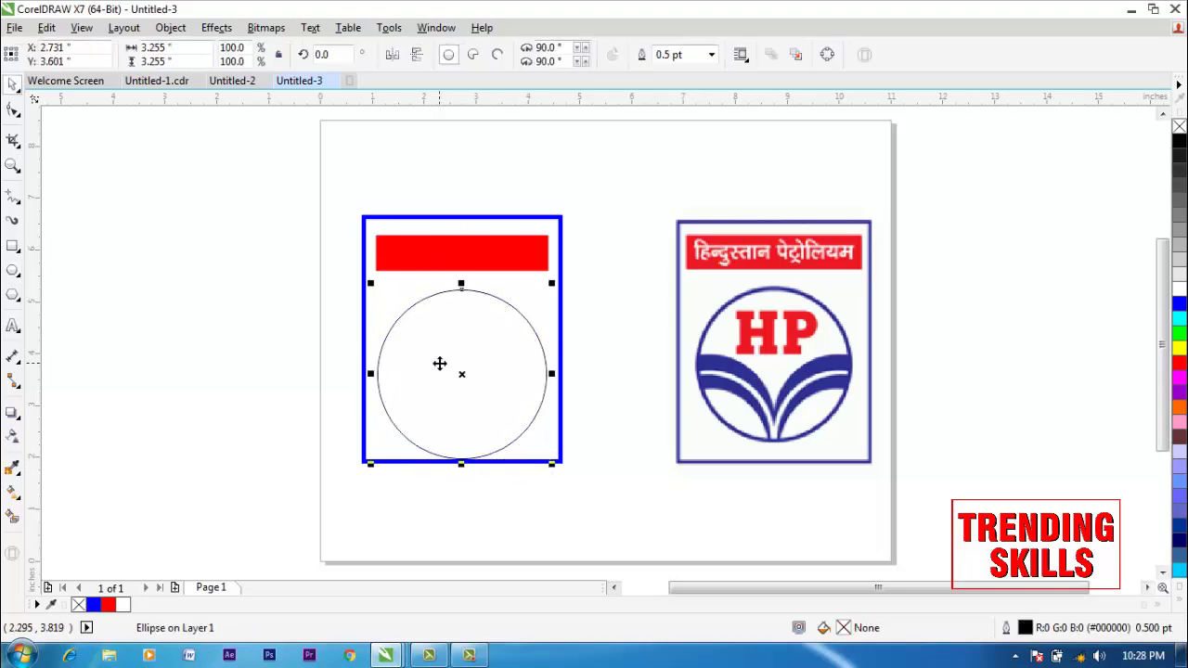
# Step: Extend the blue frame downward to about 4.9 inches high to leave a gap below the circle
pyautogui.click(401, 466)
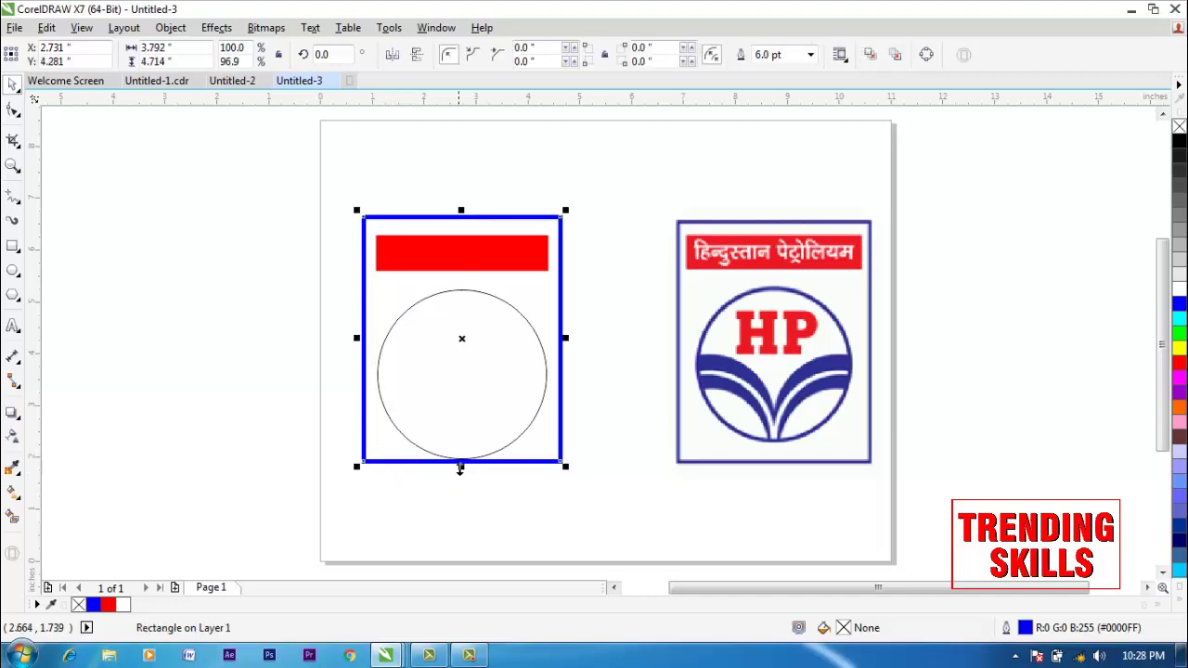
pyautogui.moveTo(462, 467); pyautogui.dragTo(472, 477)
pyautogui.click(194, 360)
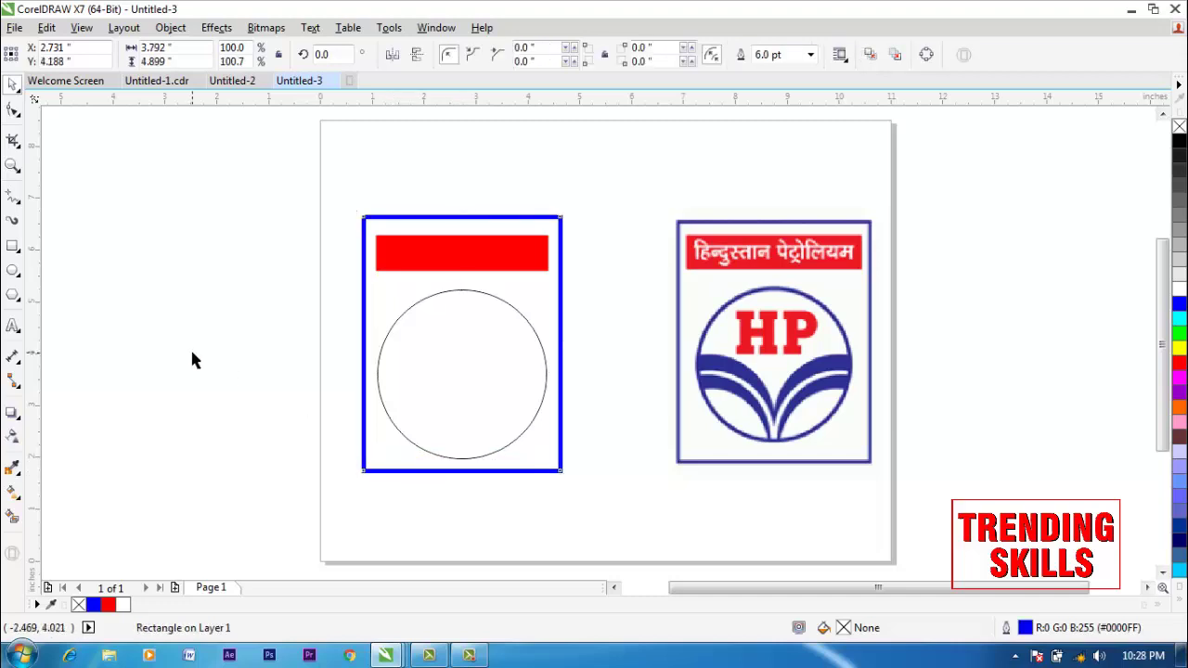
# Step: Give the circle inside the frame a 6 pt blue outline
pyautogui.click(377, 364)
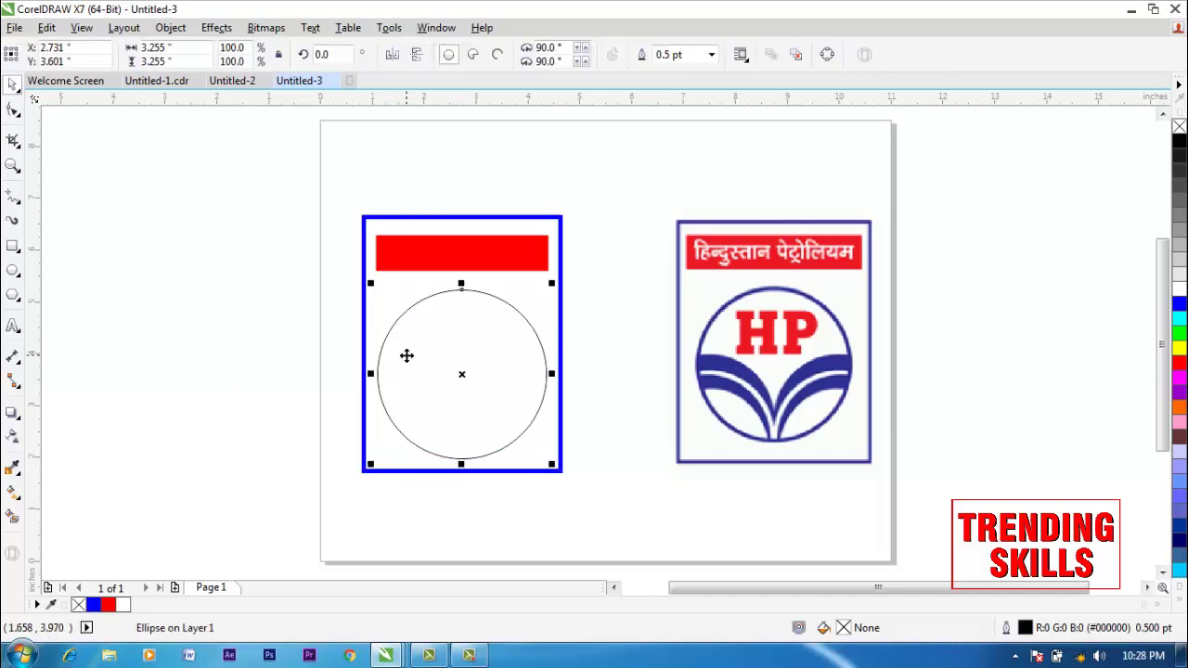
pyautogui.click(701, 58)
pyautogui.write('6')
pyautogui.press('Return')
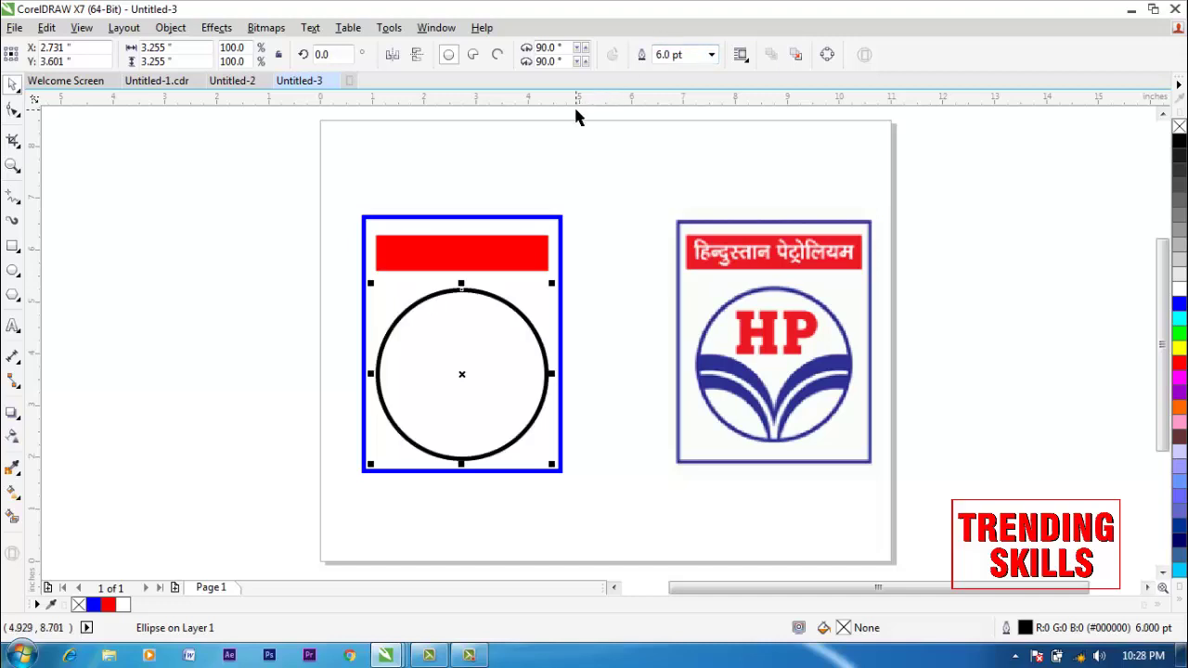
pyautogui.rightClick(1179, 306)
pyautogui.click(328, 375)
pyautogui.click(383, 405)
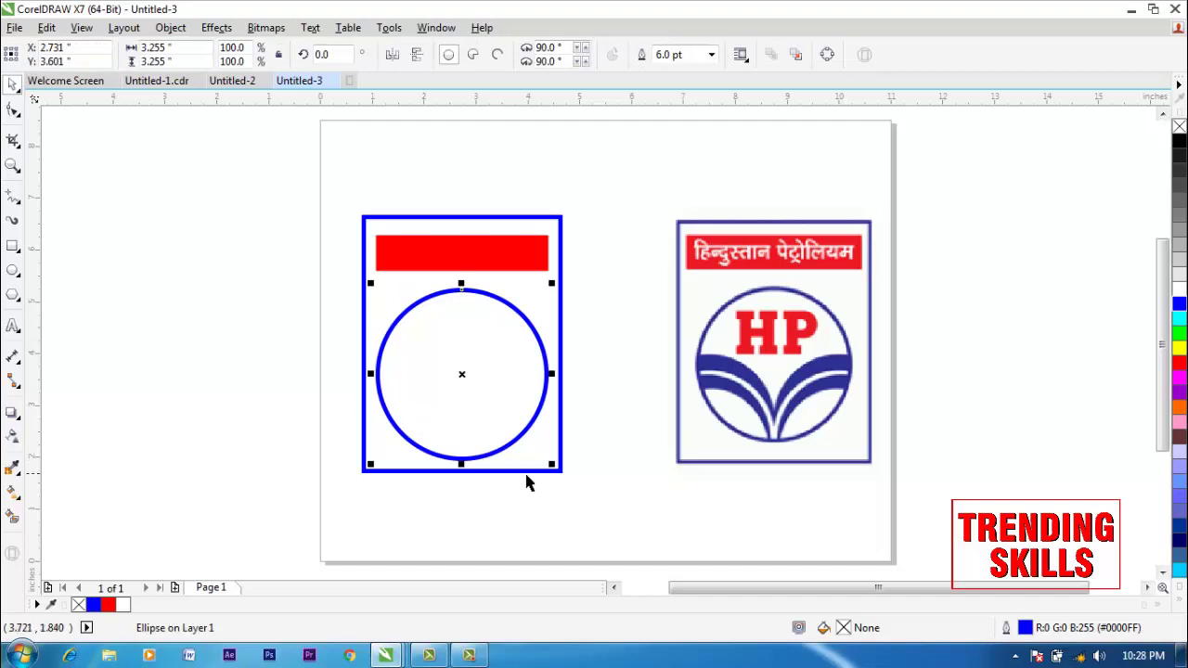
# Step: Try the blue circle at about 3.09 inches in diameter and scale it back to about 3.26 inches
pyautogui.moveTo(550, 466); pyautogui.dragTo(546, 459)
pyautogui.click(396, 267)
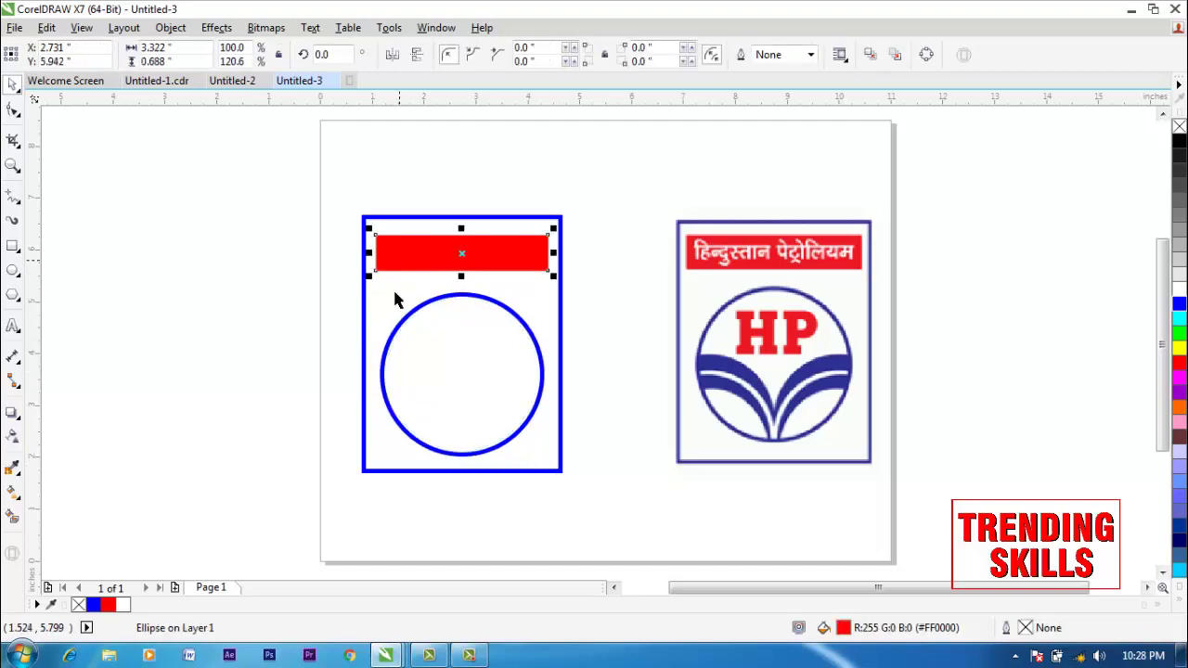
pyautogui.click(413, 363)
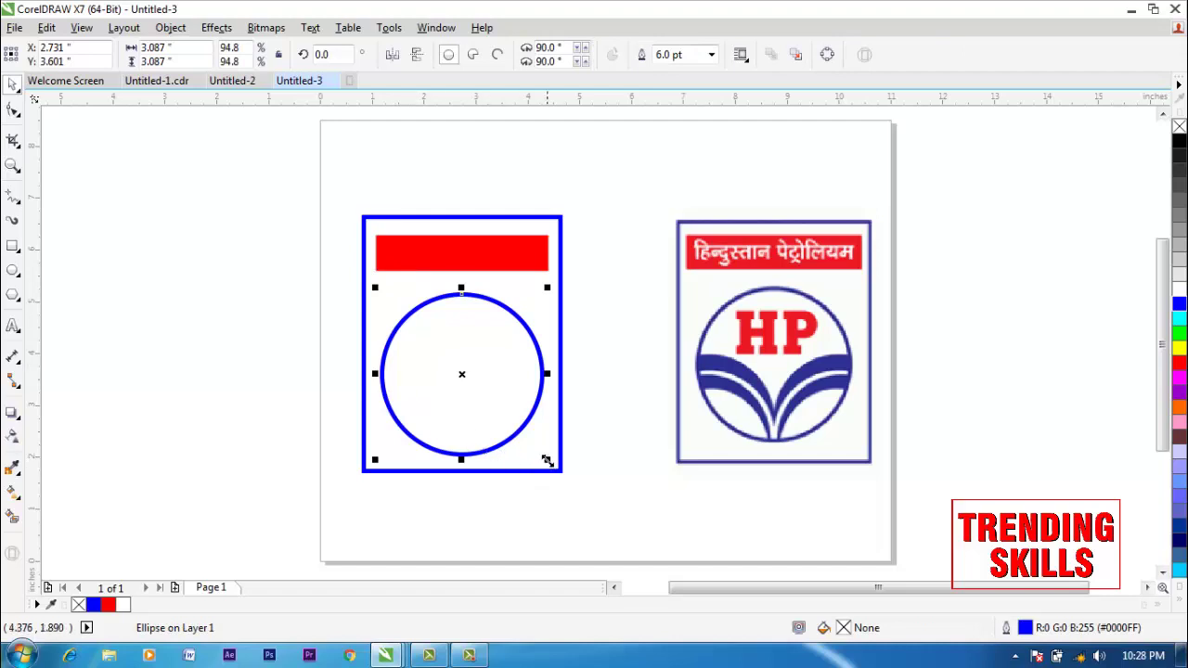
pyautogui.moveTo(546, 461); pyautogui.dragTo(554, 464)
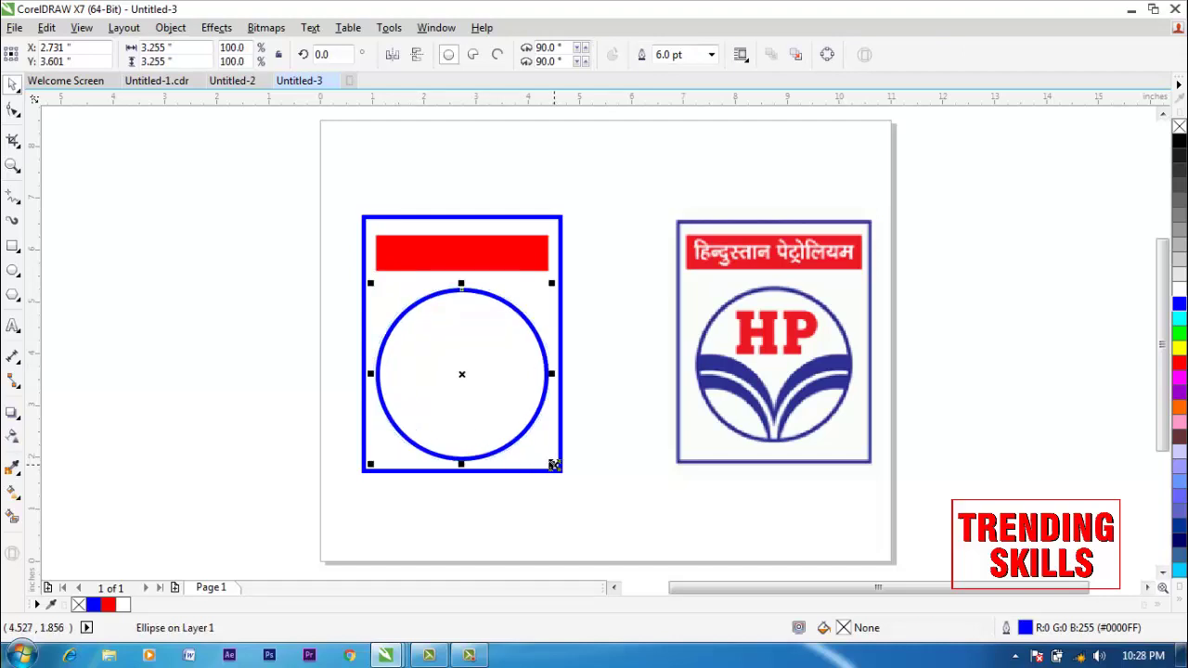
# Step: Nudge the red banner up slightly toward the upper edge of the frame to widen the gap above the circle
pyautogui.moveTo(289, 202); pyautogui.dragTo(585, 279)
pyautogui.hotkey('ctrl', 'Up')
pyautogui.hotkey('ctrl', 'Up')
pyautogui.hotkey('ctrl', 'Up')
pyautogui.hotkey('ctrl', 'Up')
pyautogui.hotkey('ctrl', 'Up')
pyautogui.hotkey('ctrl', 'Up')
pyautogui.hotkey('ctrl', 'Up')
pyautogui.hotkey('ctrl', 'Up')
pyautogui.hotkey('ctrl', 'Up')
pyautogui.hotkey('ctrl', 'Up')
pyautogui.hotkey('ctrl', 'Up')
pyautogui.hotkey('ctrl', 'Up')
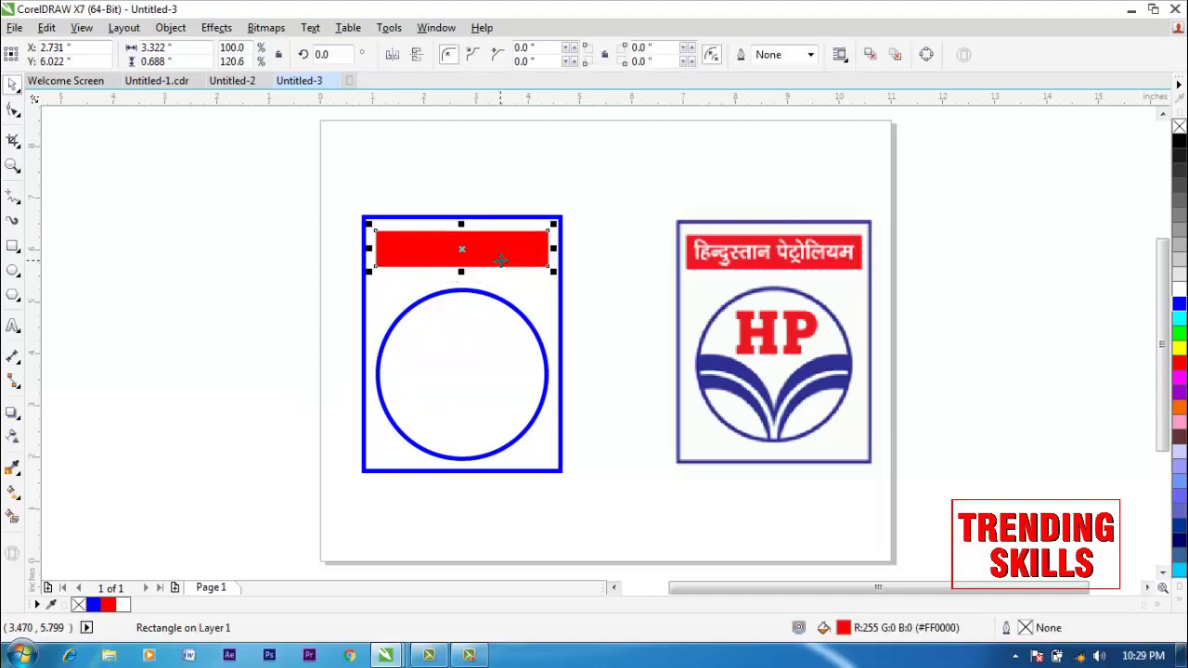
pyautogui.click(206, 268)
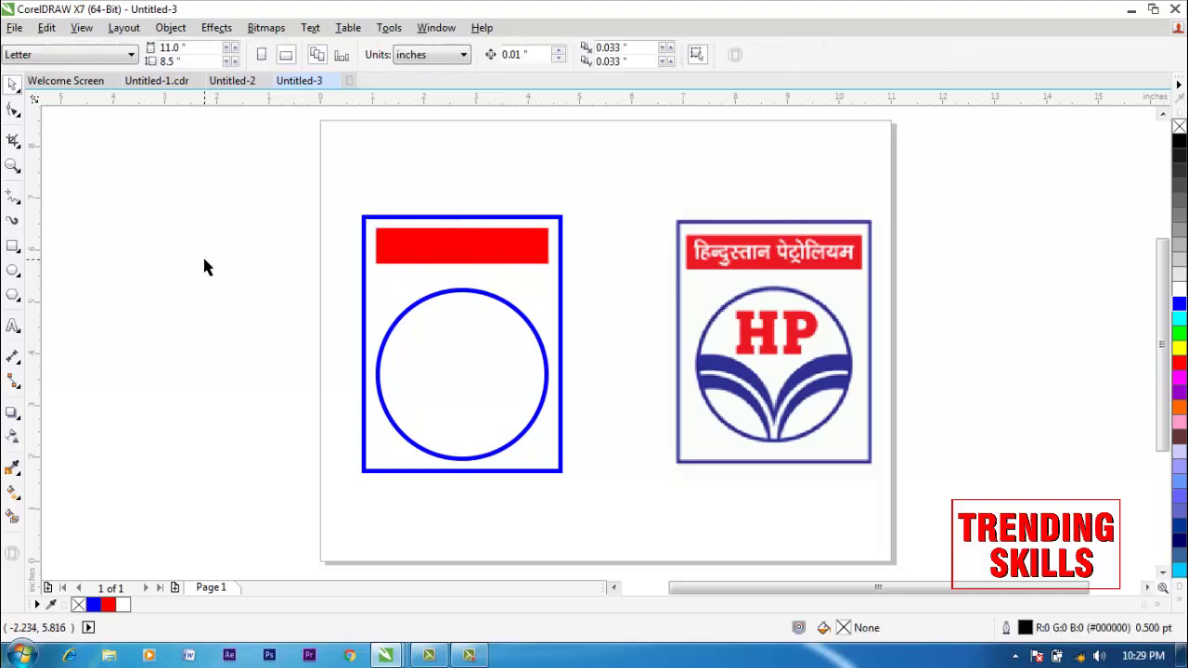
# Step: Draw a separate circle about 3 inches in diameter outside the page beside the frame and fill it blue without an outline
pyautogui.click(12, 271)
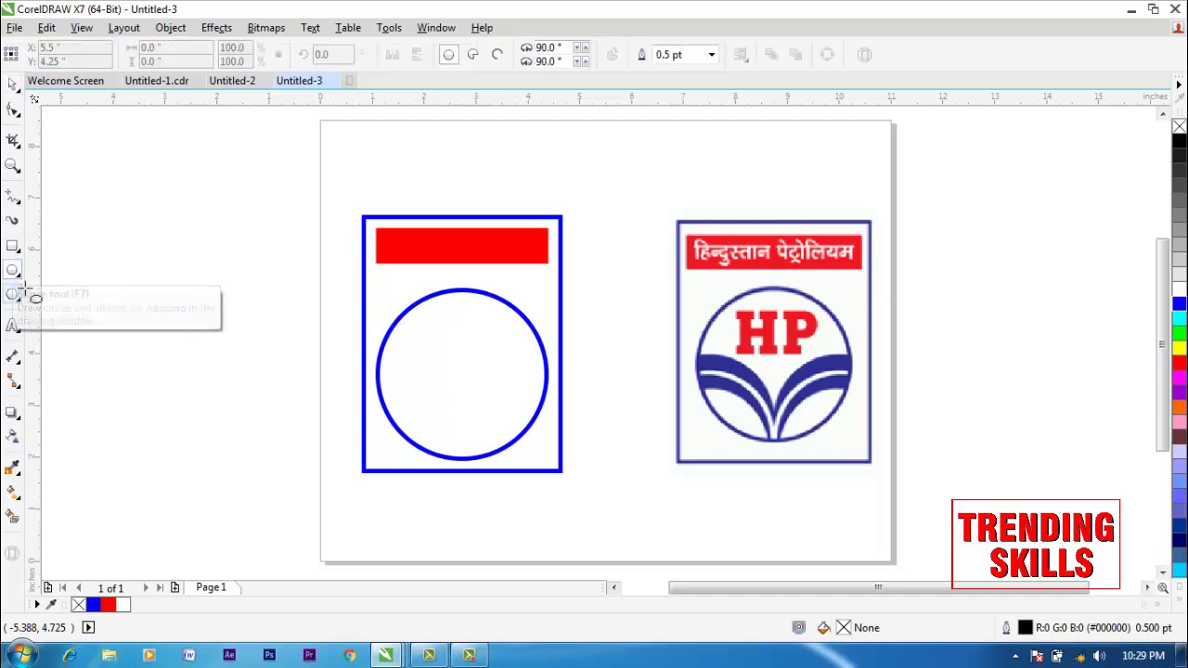
pyautogui.moveTo(111, 271)
pyautogui.mouseDown()
pyautogui.moveTo(152, 350)
pyautogui.moveTo(240, 424)
pyautogui.mouseUp()
pyautogui.press('space')
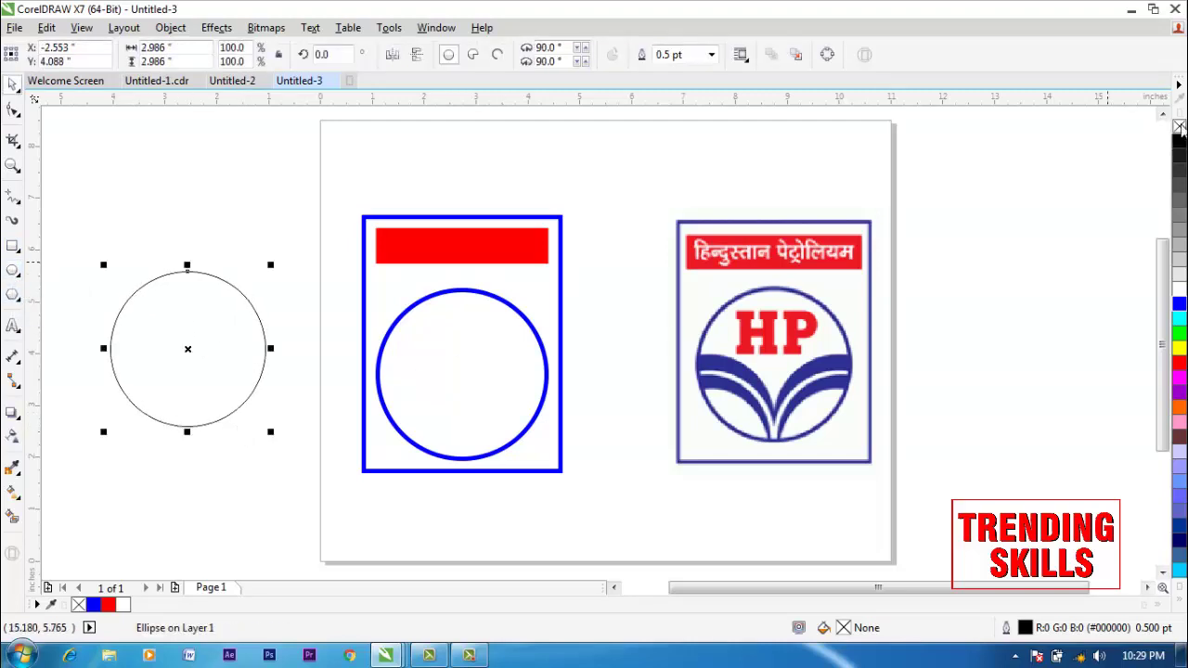
pyautogui.rightClick(1179, 127)
pyautogui.click(1179, 305)
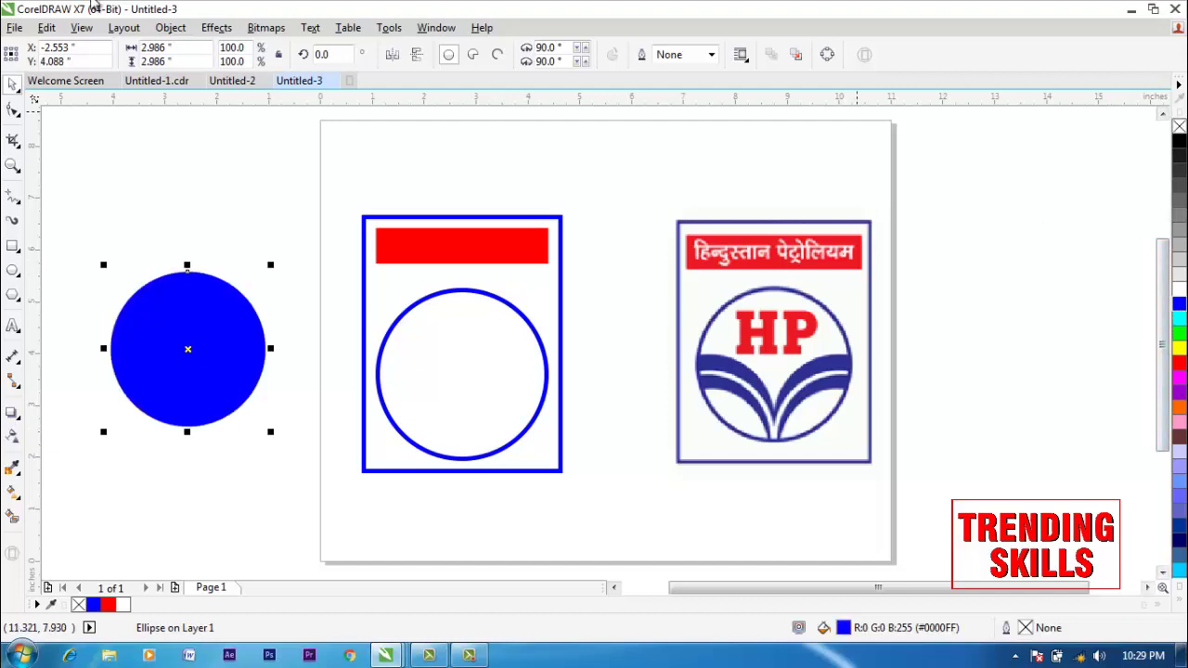
# Step: Overlay a white copy of the blue circle, about 2.7 inches in diameter and offset toward its lower right, to form a crescent
pyautogui.click(121, 425)
pyautogui.moveTo(180, 384); pyautogui.dragTo(173, 356)
pyautogui.moveTo(111, 271); pyautogui.dragTo(123, 288)
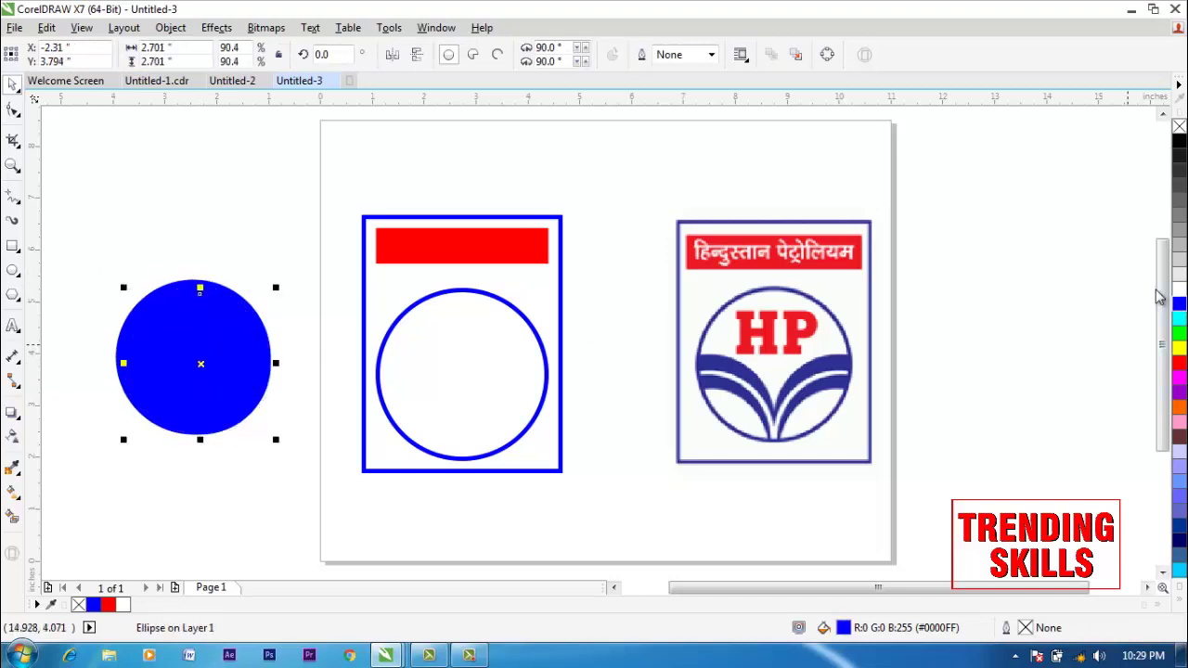
pyautogui.click(1180, 290)
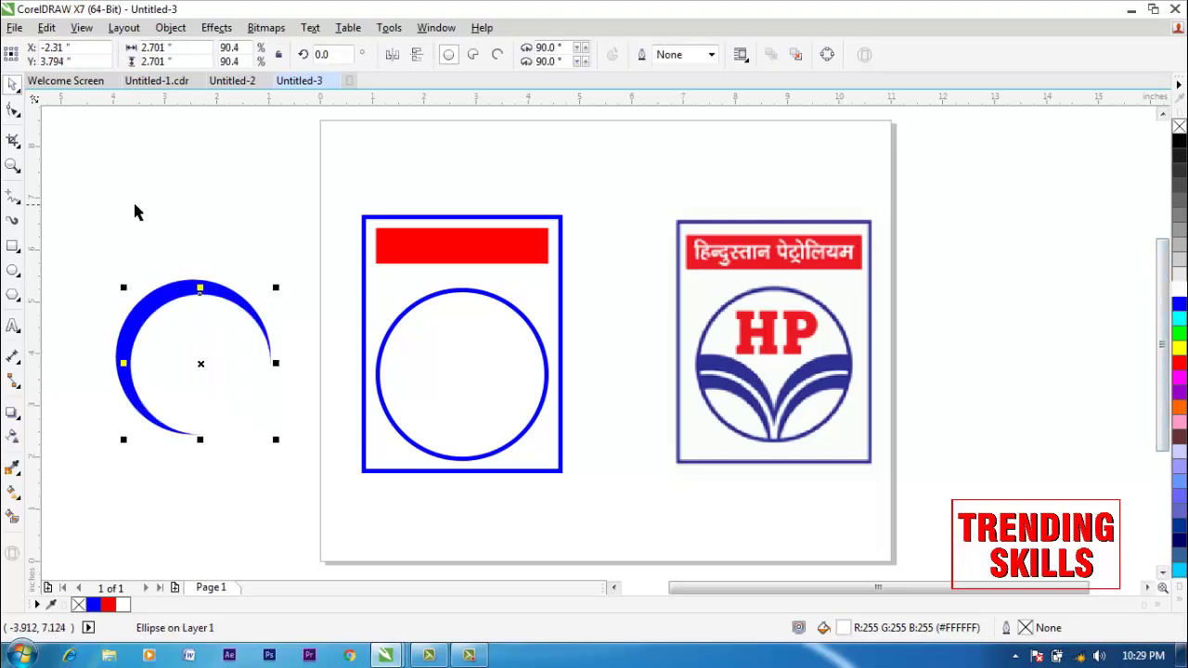
pyautogui.moveTo(104, 172)
pyautogui.mouseDown()
pyautogui.moveTo(551, 493)
pyautogui.moveTo(665, 535)
pyautogui.mouseUp()
pyautogui.moveTo(336, 377); pyautogui.dragTo(332, 380)
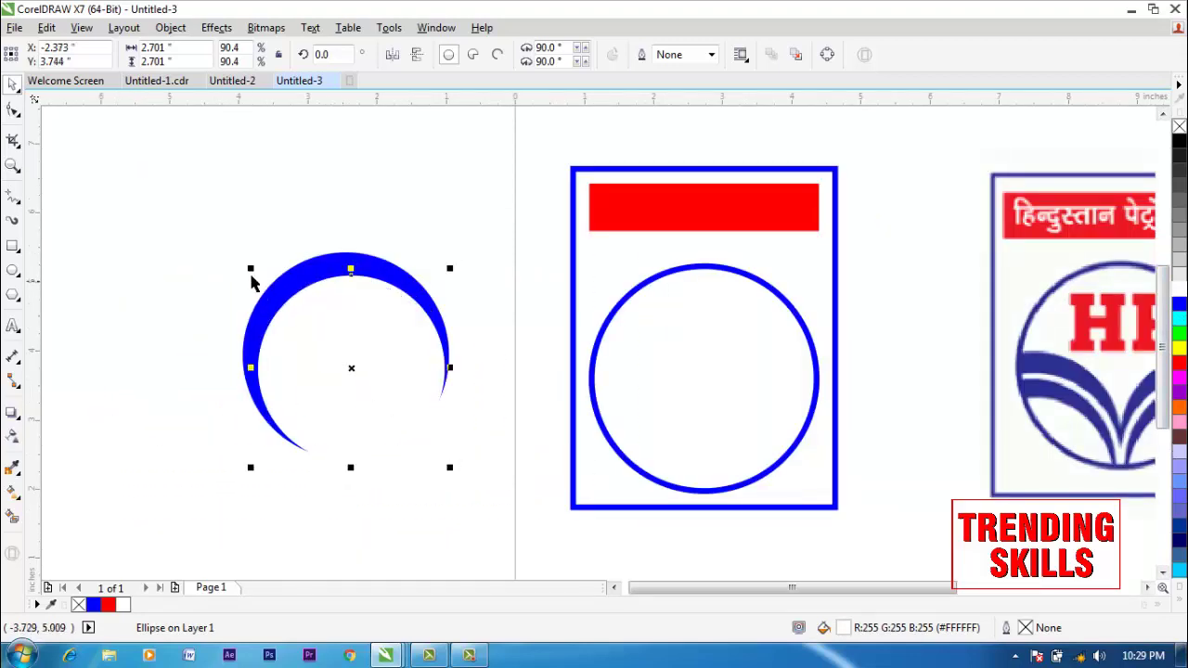
# Step: Form a second crescent inside the first from a blue circle about 2.51 inches across overlaid with a white one about 2.24 inches across
pyautogui.moveTo(251, 267); pyautogui.dragTo(262, 288)
pyautogui.click(1179, 304)
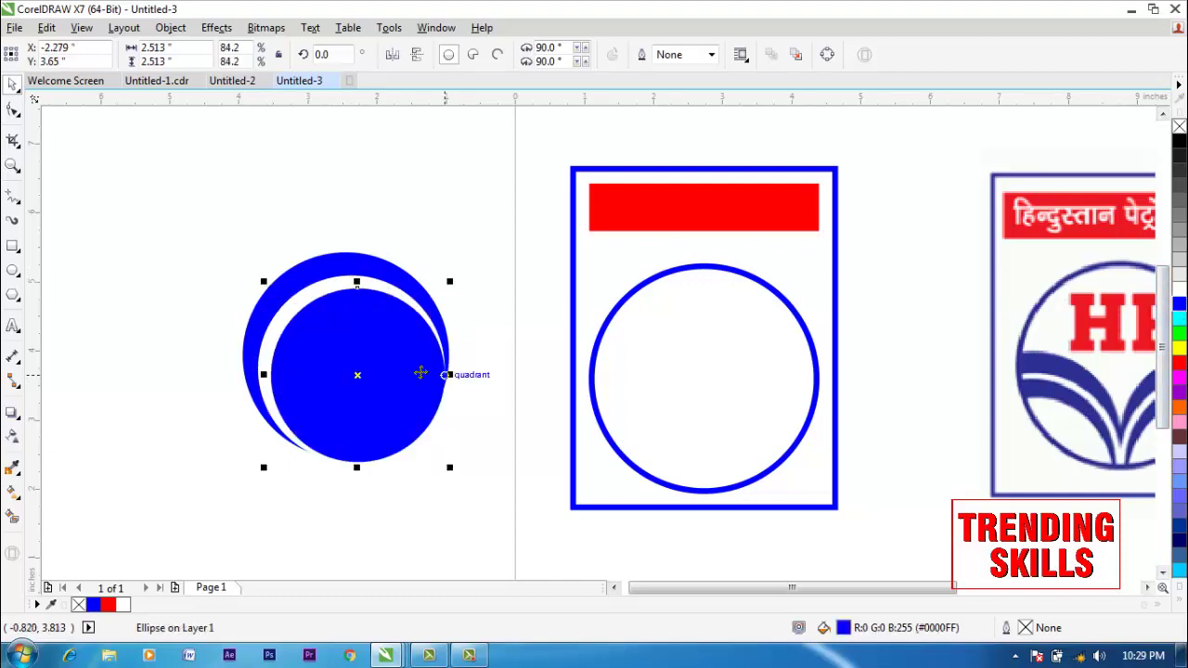
pyautogui.moveTo(404, 356); pyautogui.dragTo(400, 360)
pyautogui.moveTo(258, 286); pyautogui.dragTo(280, 304)
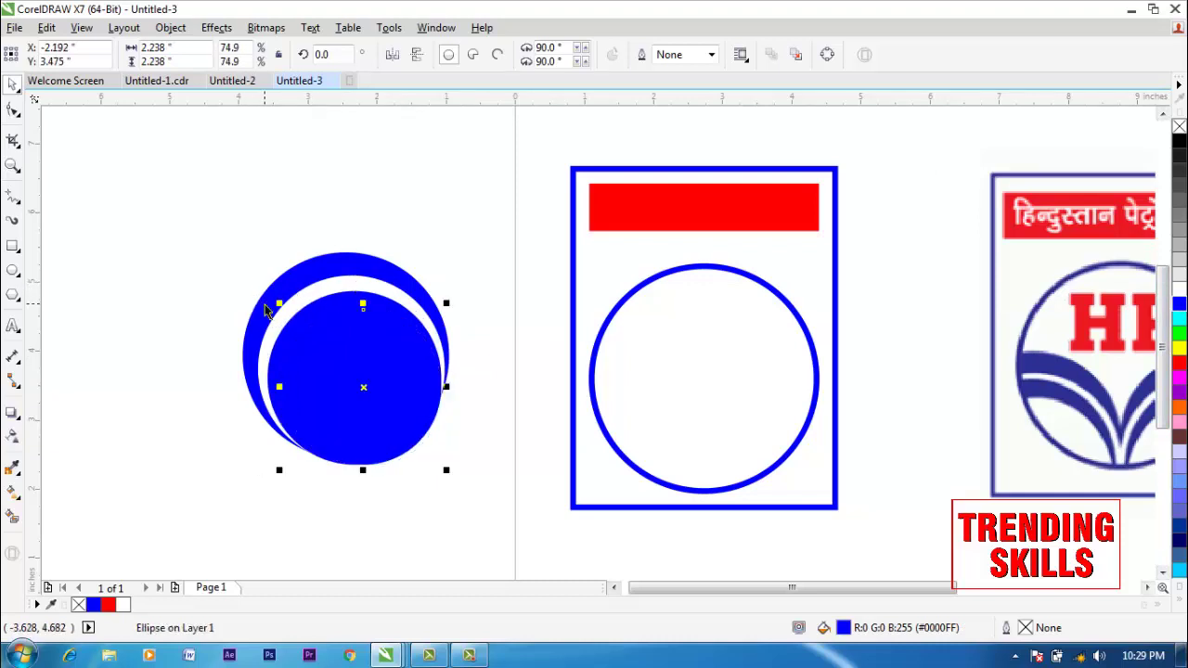
pyautogui.click(1178, 295)
pyautogui.click(457, 234)
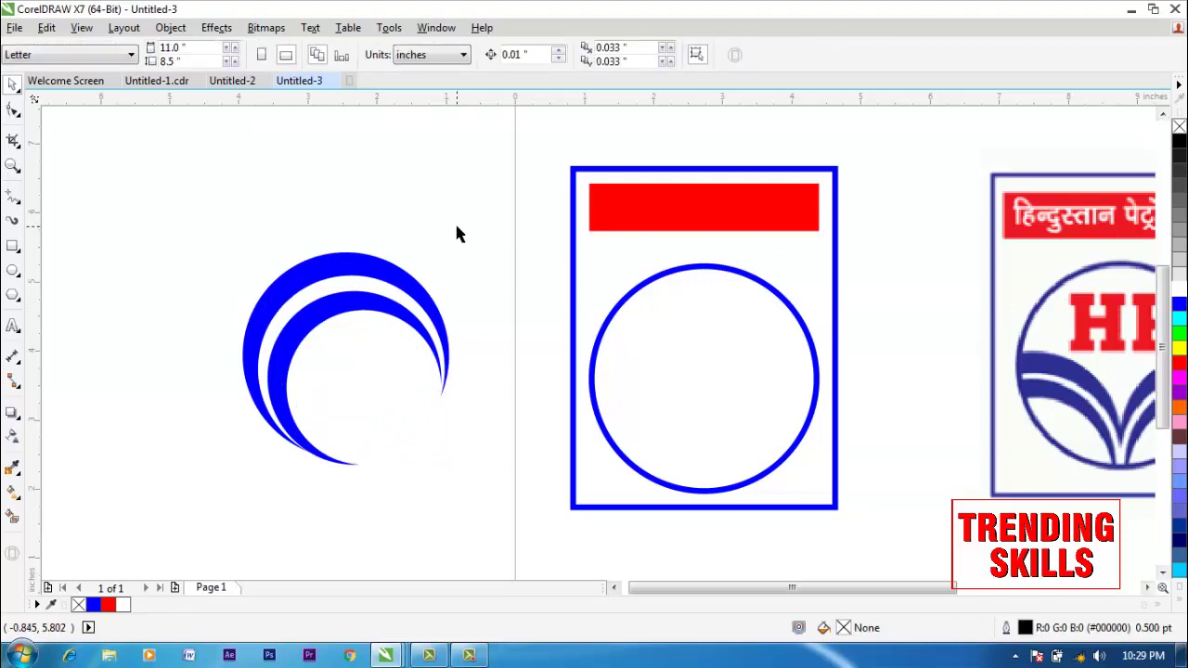
# Step: Group the four crescent circles and PowerClip the group inside the blue outlined circle in the frame
pyautogui.scroll(-2, 457, 234)
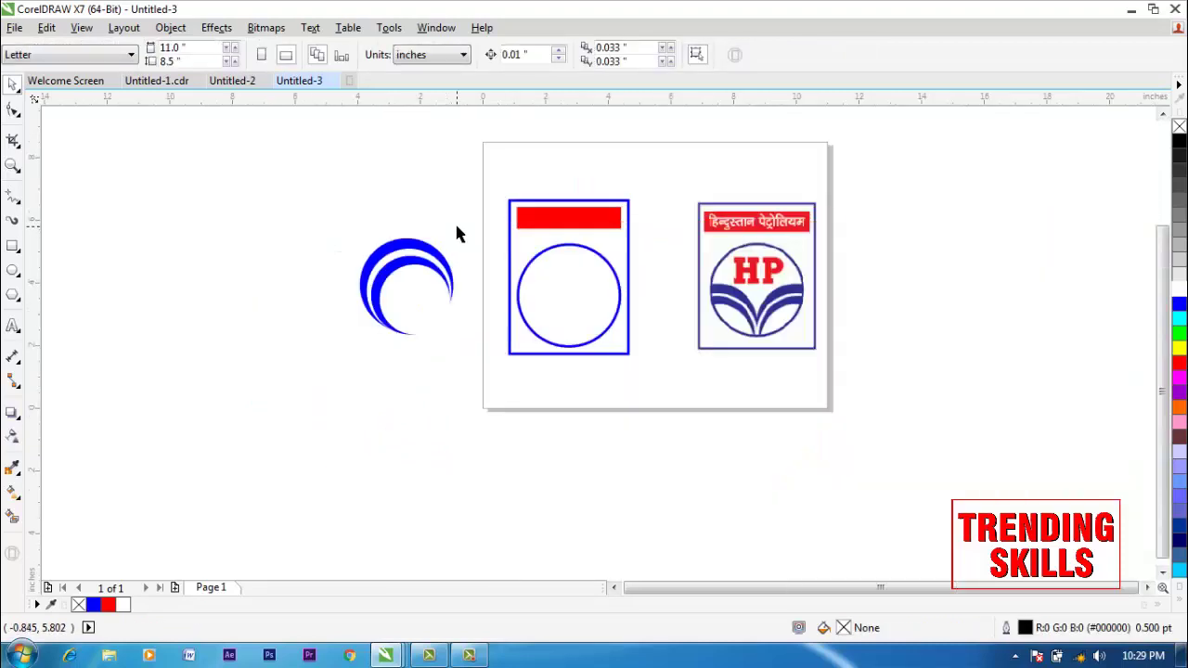
pyautogui.press('z')
pyautogui.moveTo(298, 131); pyautogui.dragTo(886, 391)
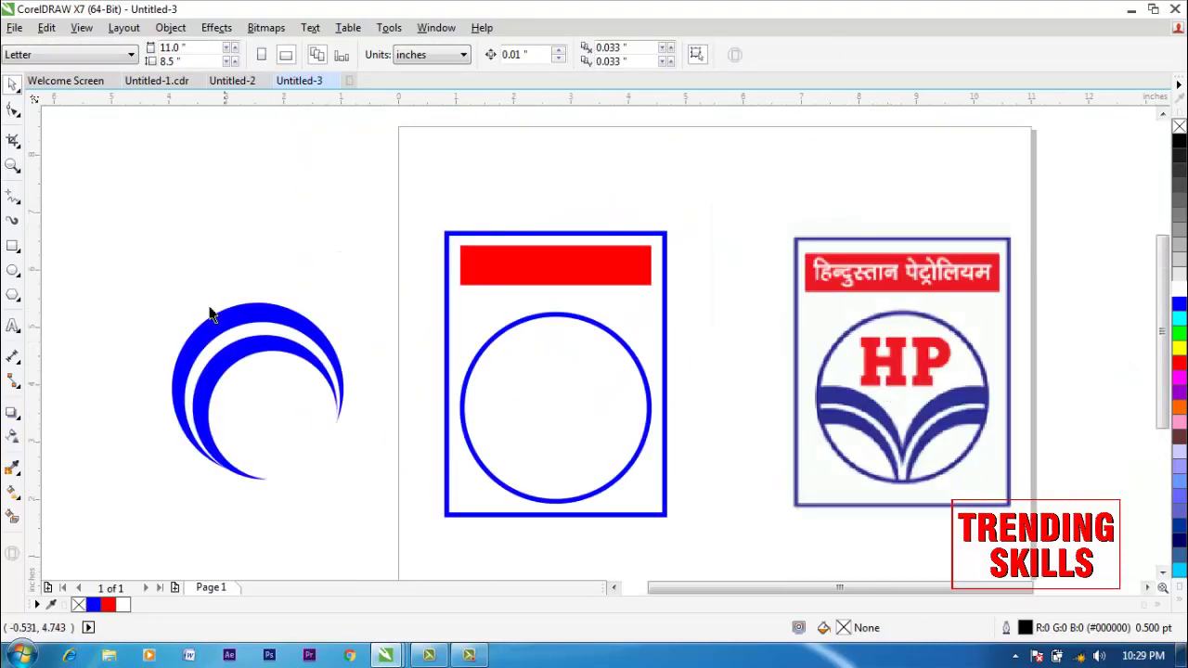
pyautogui.moveTo(188, 340); pyautogui.dragTo(418, 516)
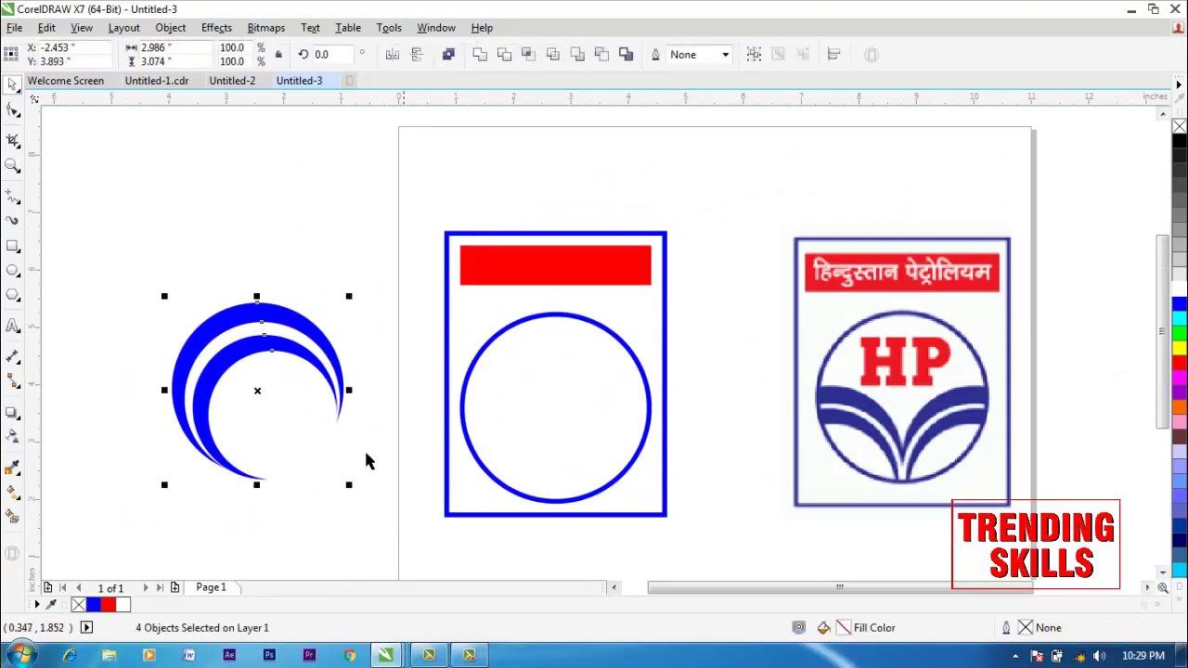
pyautogui.hotkey('ctrl', 'g')
pyautogui.moveTo(261, 327); pyautogui.dragTo(526, 371)
pyautogui.click(585, 488)
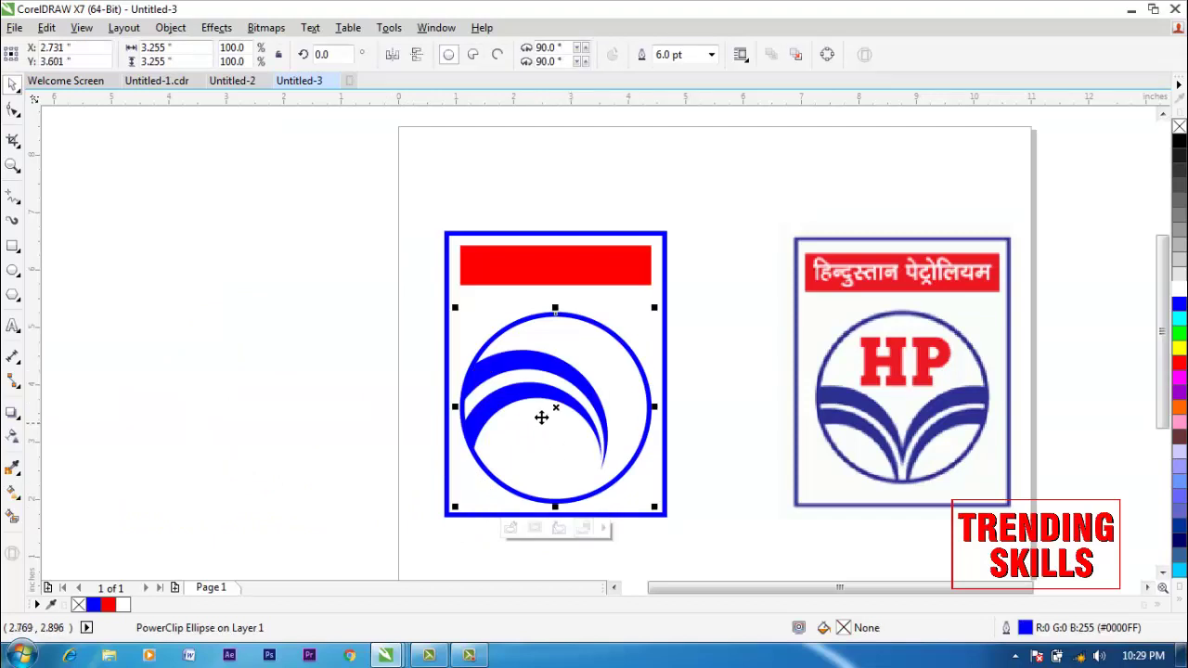
# Step: Open the PowerClip contents for editing and add a horizontally mirrored copy of the crescent group on its right side
pyautogui.keyDown('ctrl'); pyautogui.click(529, 390); pyautogui.keyUp('ctrl')
pyautogui.click(533, 451)
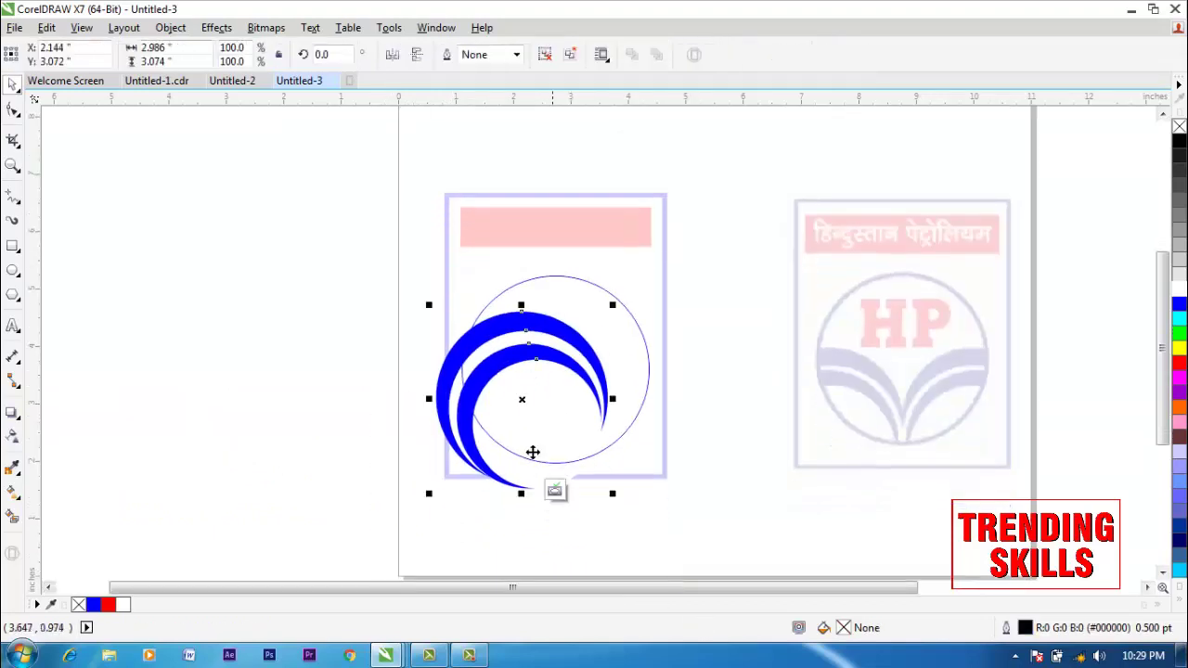
pyautogui.moveTo(435, 398); pyautogui.dragTo(661, 395)
pyautogui.rightClick(660, 385)
pyautogui.press('Escape')
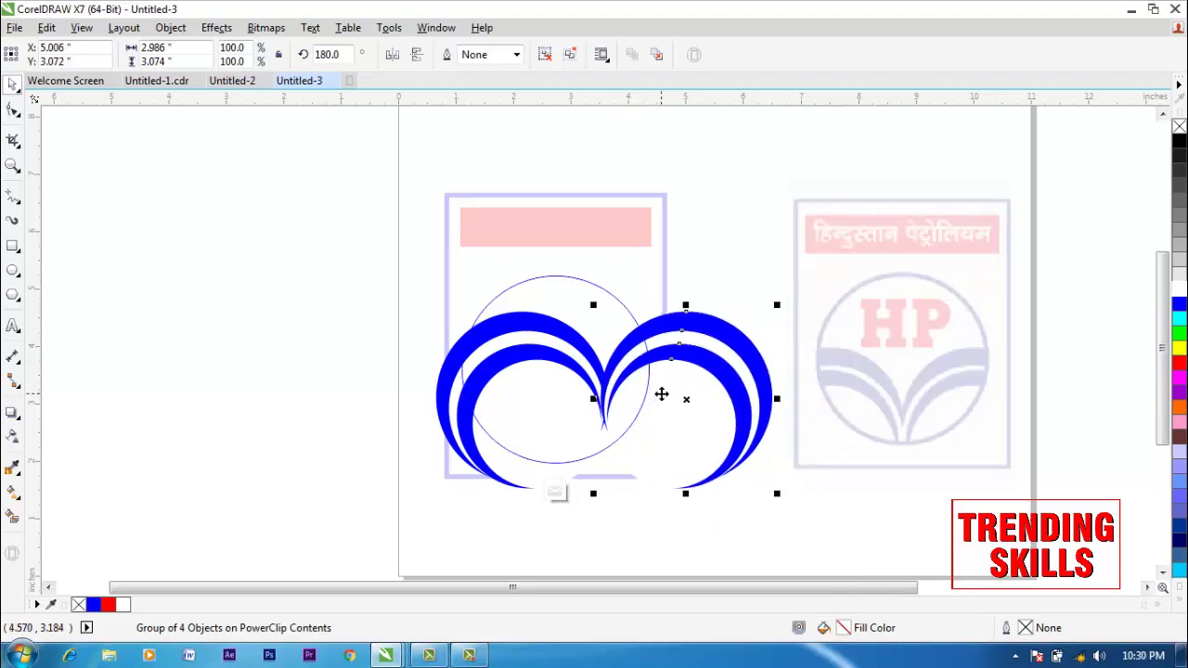
# Step: Nudge the mirrored crescent group 0.08 inches to the right
pyautogui.press('Right')
pyautogui.press('Right')
pyautogui.press('Right')
pyautogui.press('Right')
pyautogui.press('Right')
pyautogui.press('Right')
pyautogui.press('Right')
pyautogui.press('Right')
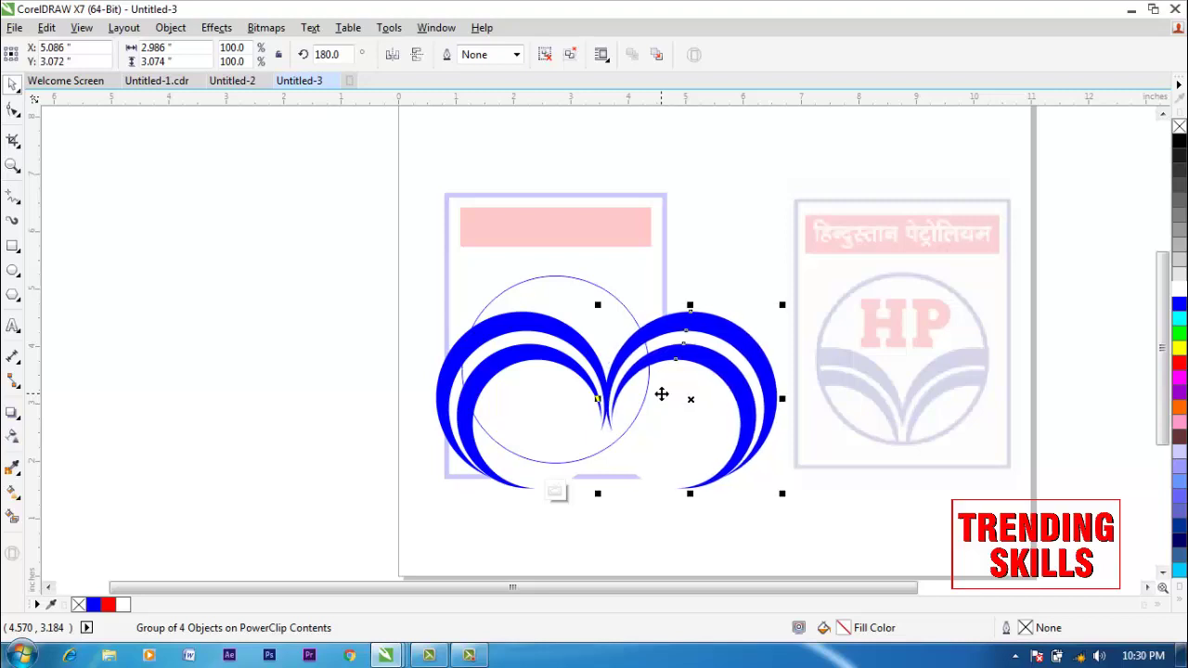
# Step: Scale both crescent groups together to about 4.97 by 2.58 inches and move them so they meet near the circle's lower edge
pyautogui.moveTo(380, 261); pyautogui.dragTo(838, 522)
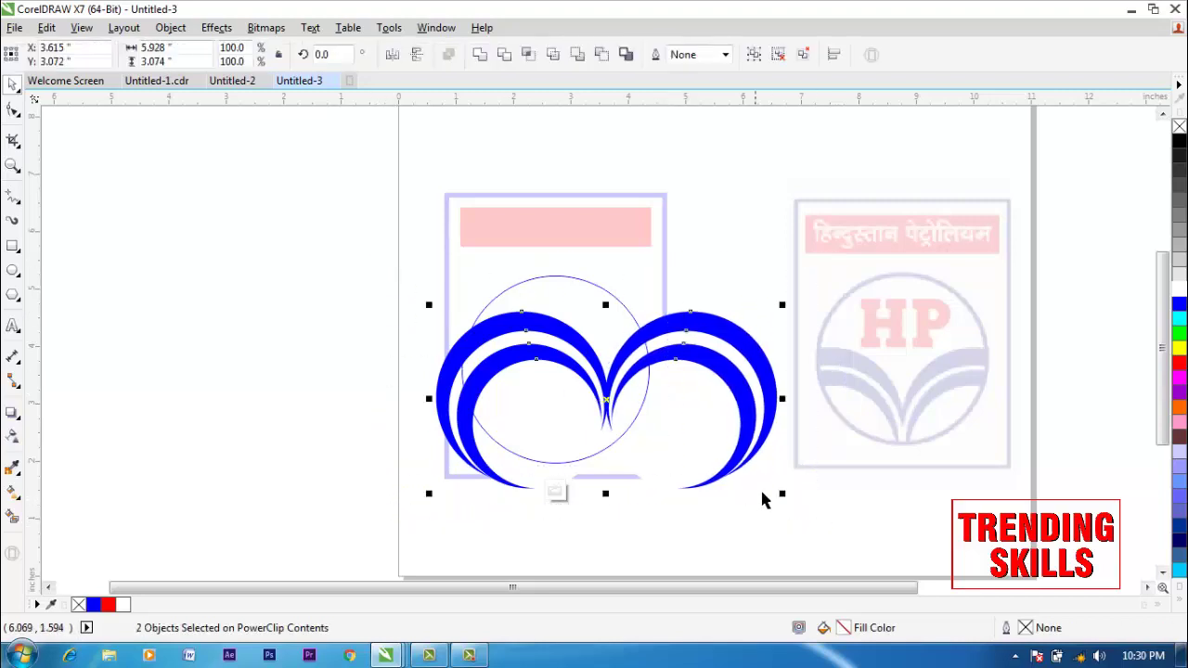
pyautogui.moveTo(781, 497); pyautogui.dragTo(742, 478)
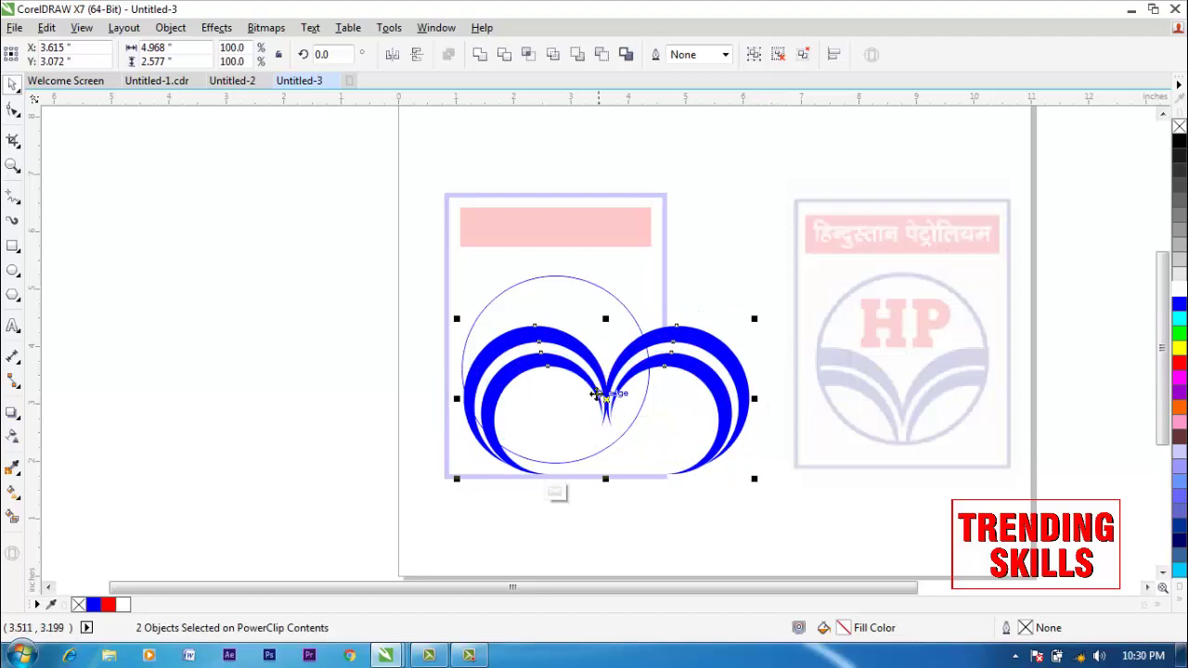
pyautogui.moveTo(588, 394); pyautogui.dragTo(560, 436)
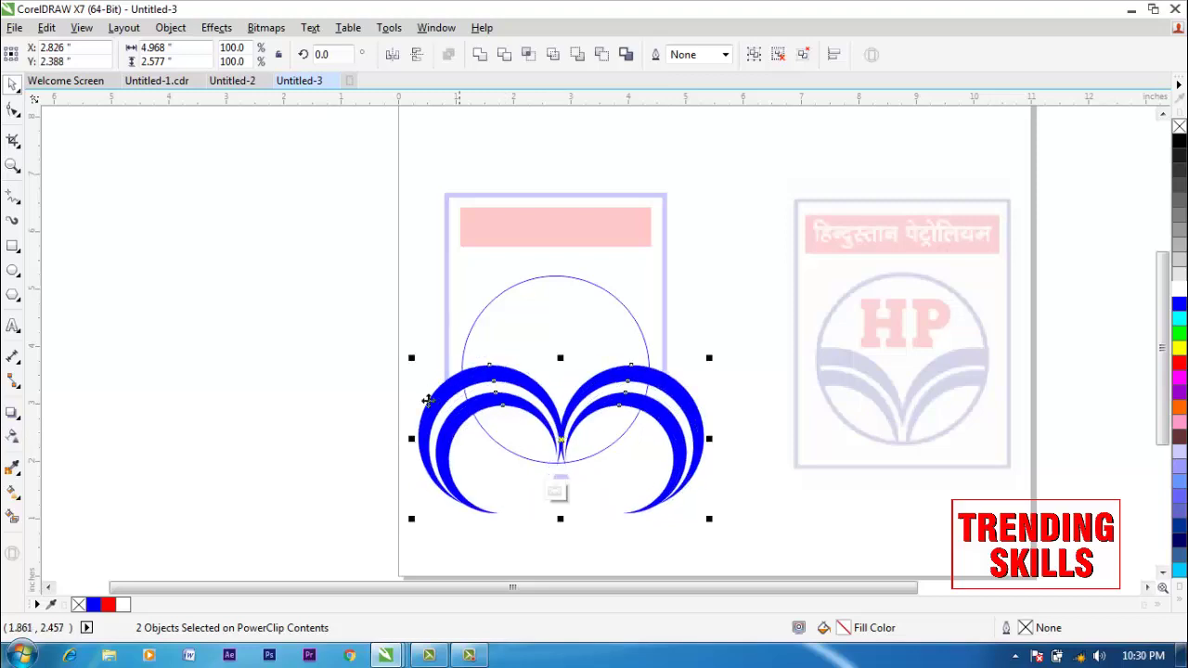
pyautogui.keyDown('ctrl'); pyautogui.click(289, 355); pyautogui.keyUp('ctrl')
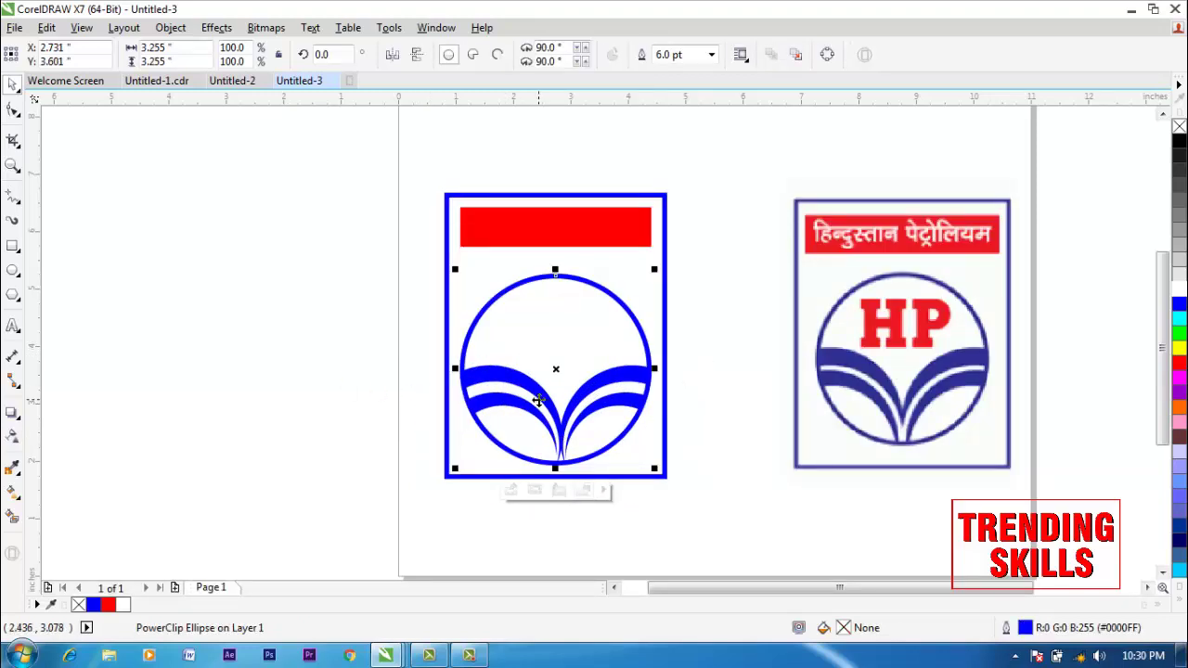
# Step: Reopen the PowerClip contents and enlarge both crescent groups to about 5.85 by 3.03 inches
pyautogui.keyDown('ctrl'); pyautogui.click(539, 401); pyautogui.keyUp('ctrl')
pyautogui.moveTo(300, 286); pyautogui.dragTo(800, 539)
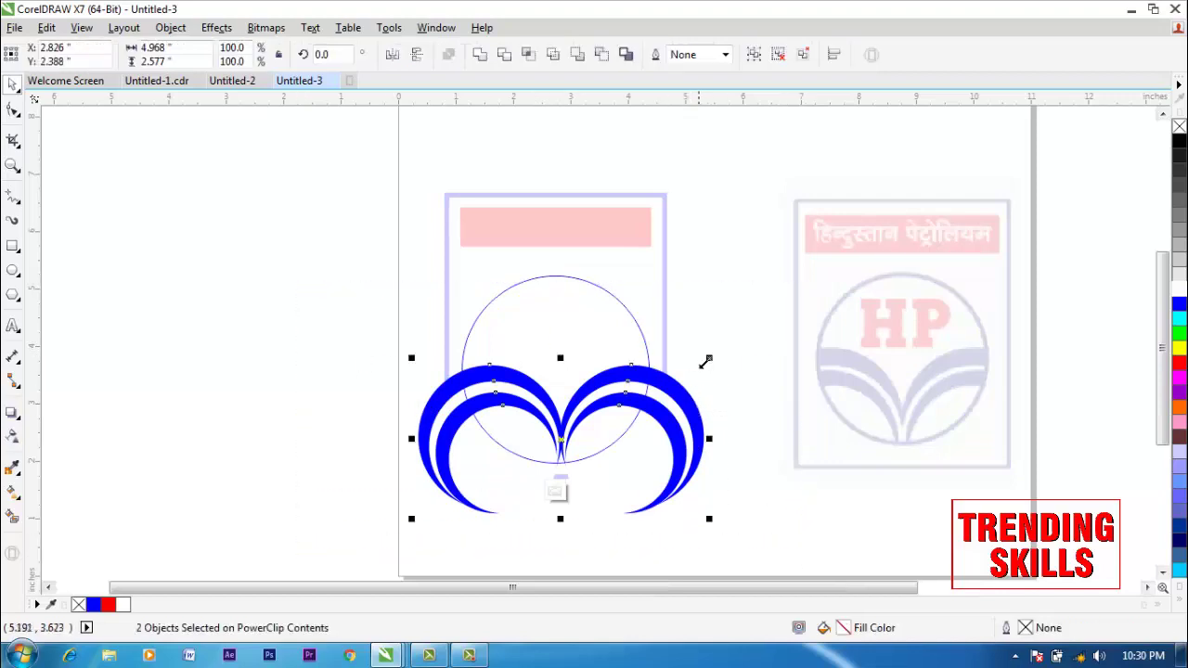
pyautogui.moveTo(706, 362); pyautogui.dragTo(716, 355)
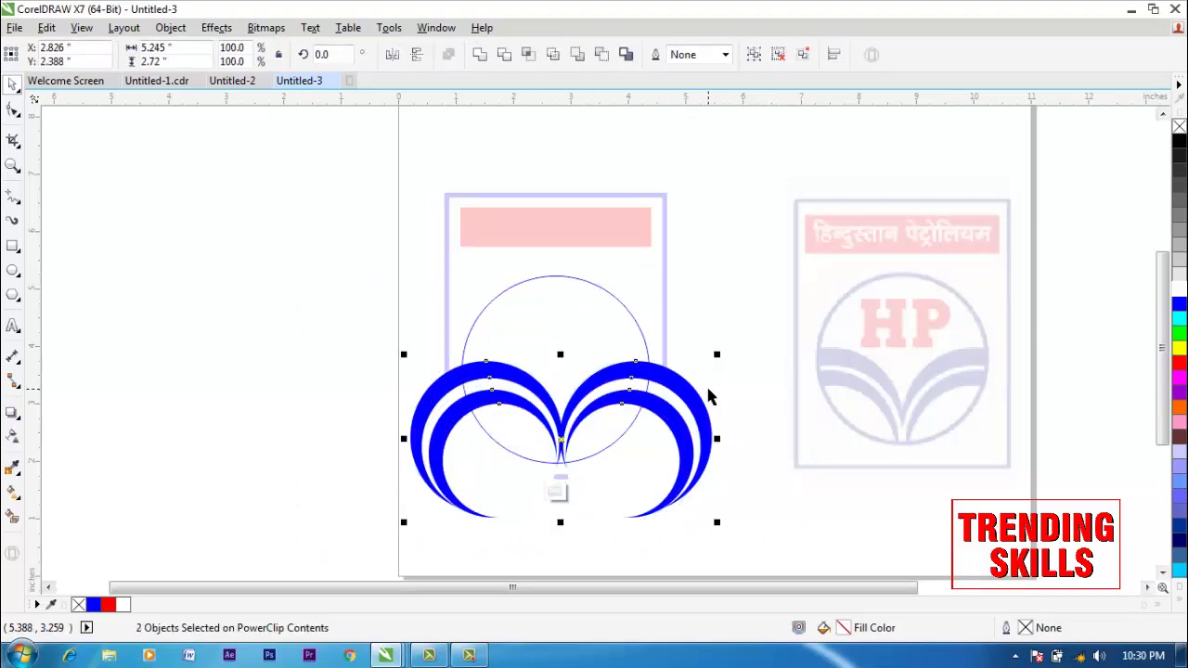
pyautogui.moveTo(710, 397); pyautogui.dragTo(727, 394)
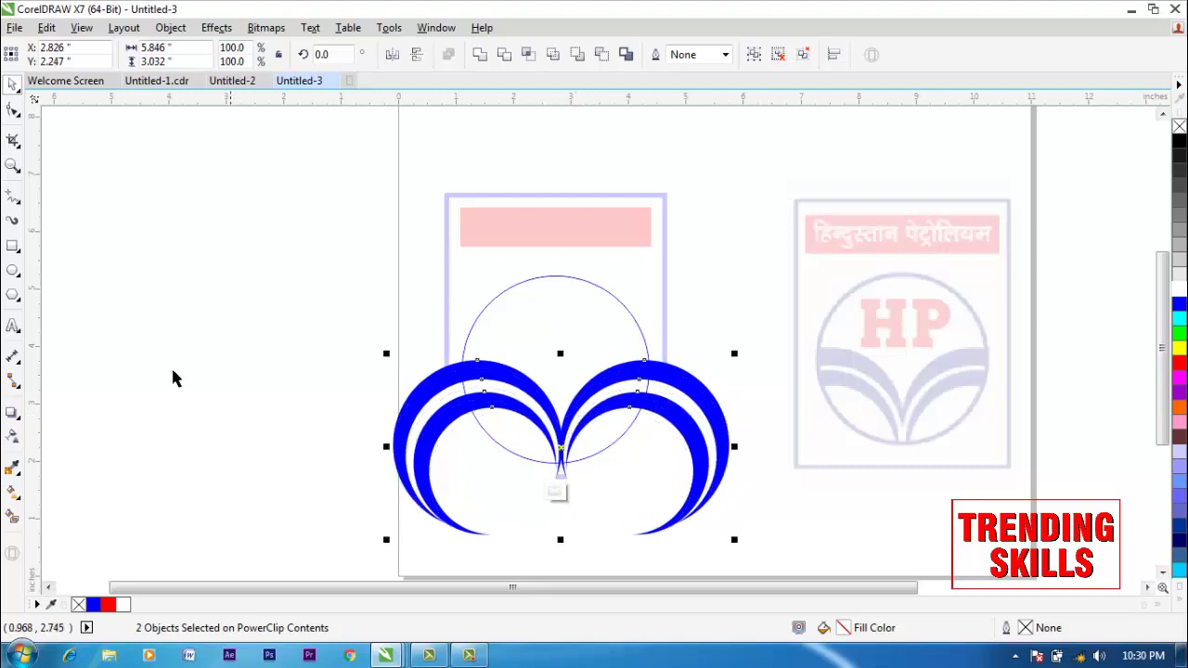
pyautogui.keyDown('ctrl'); pyautogui.click(173, 371); pyautogui.keyUp('ctrl')
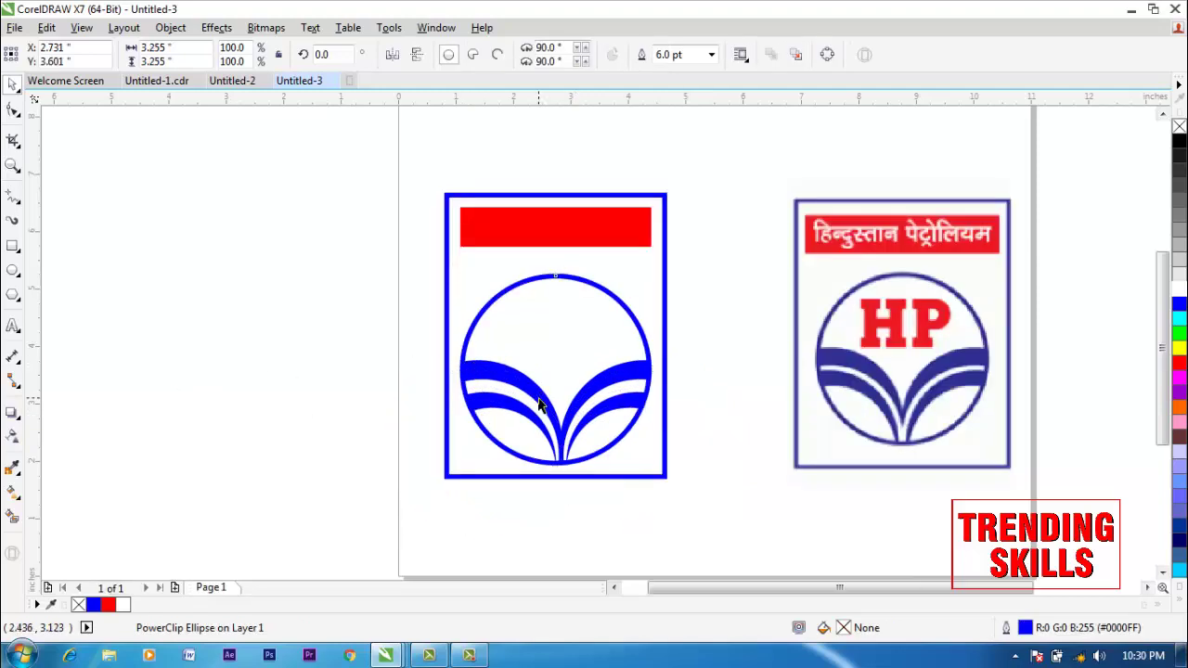
# Step: Shift both clipped crescent groups slightly left so their meeting point is centered in the circle
pyautogui.click(509, 490)
pyautogui.moveTo(294, 304); pyautogui.dragTo(790, 562)
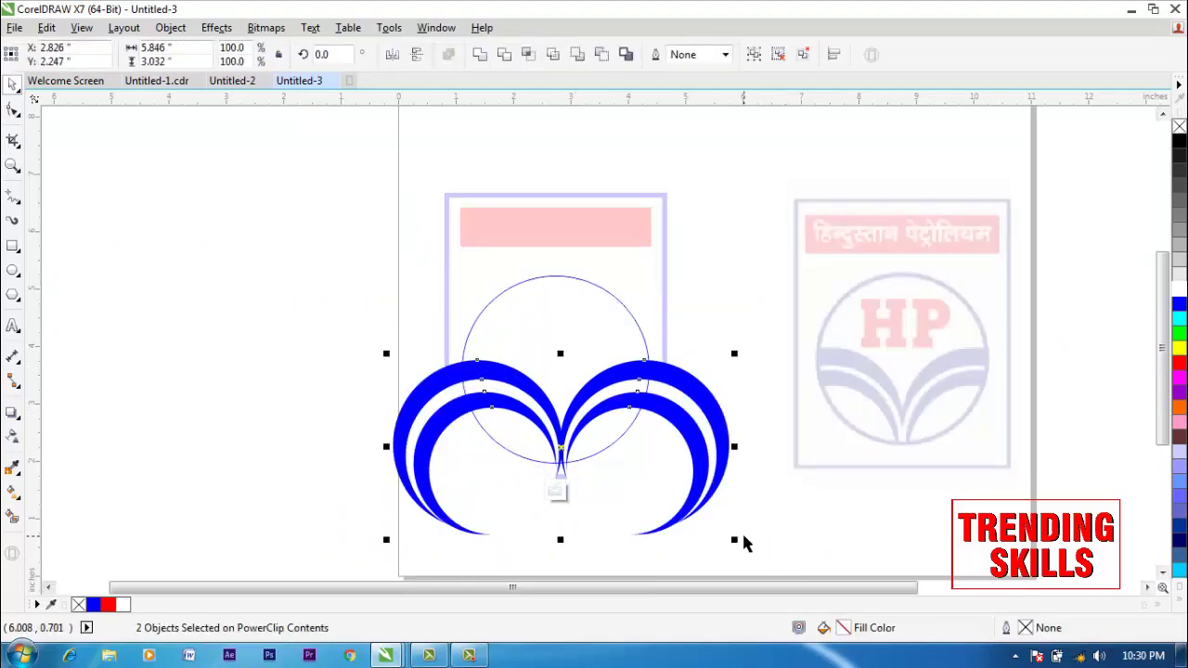
pyautogui.keyDown('ctrl'); pyautogui.click(211, 387); pyautogui.keyUp('ctrl')
pyautogui.click(210, 387)
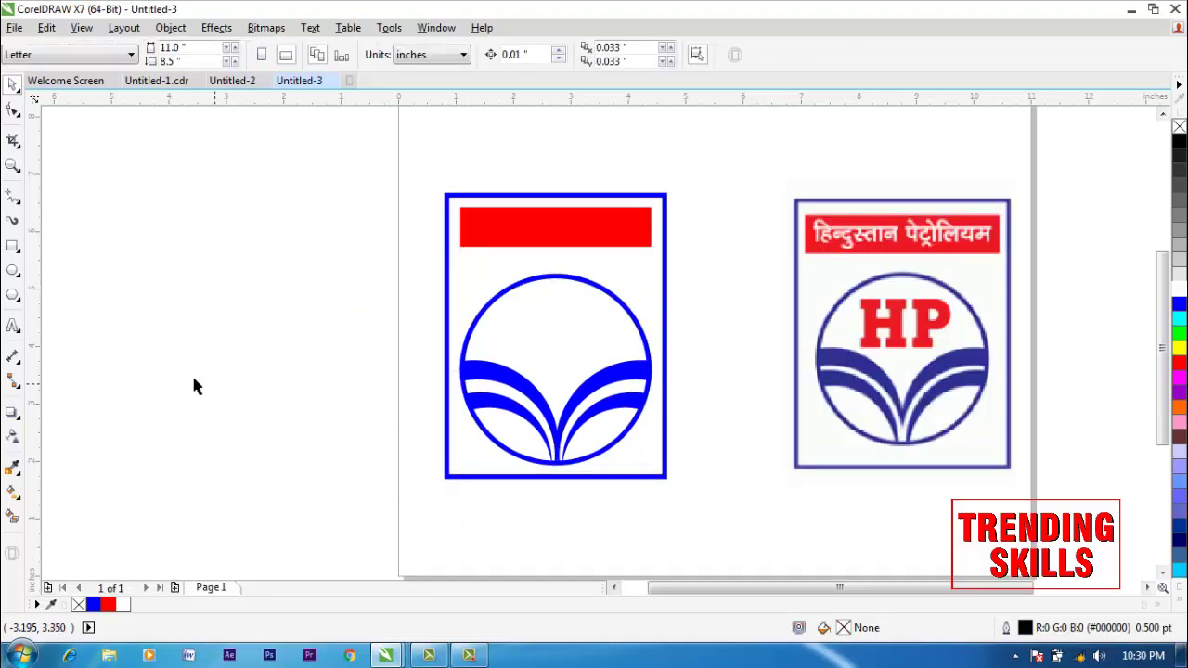
# Step: Add the text "HP" outside the page beside the frame and enlarge it to about 98 pt
pyautogui.click(13, 326)
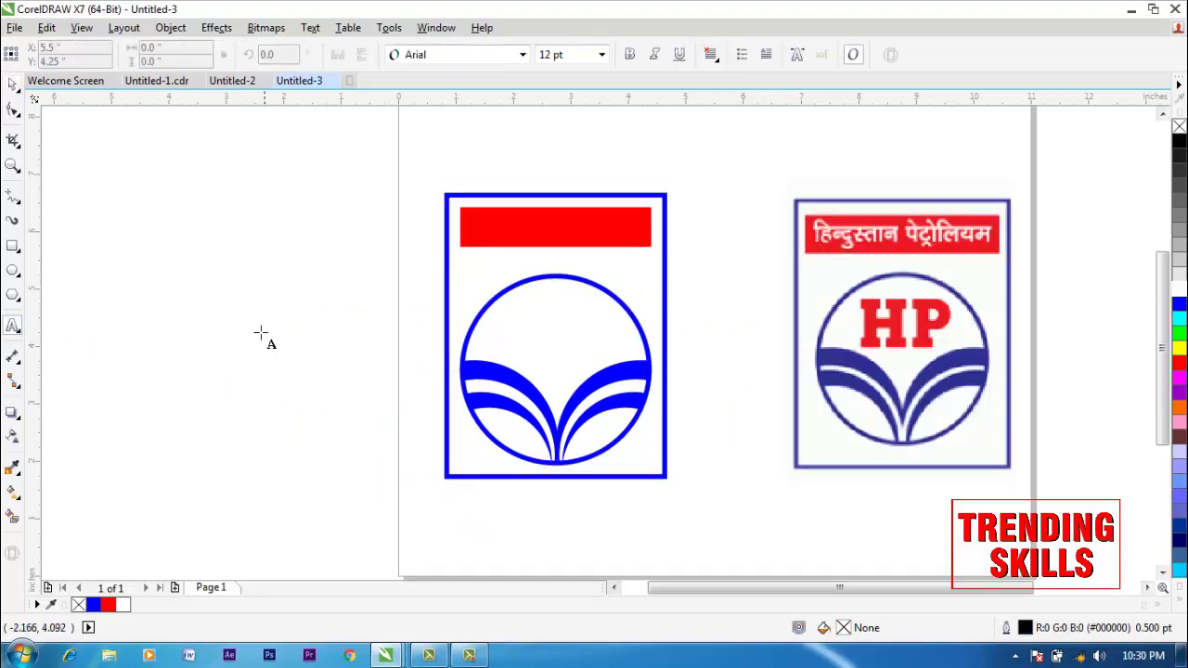
pyautogui.click(219, 289)
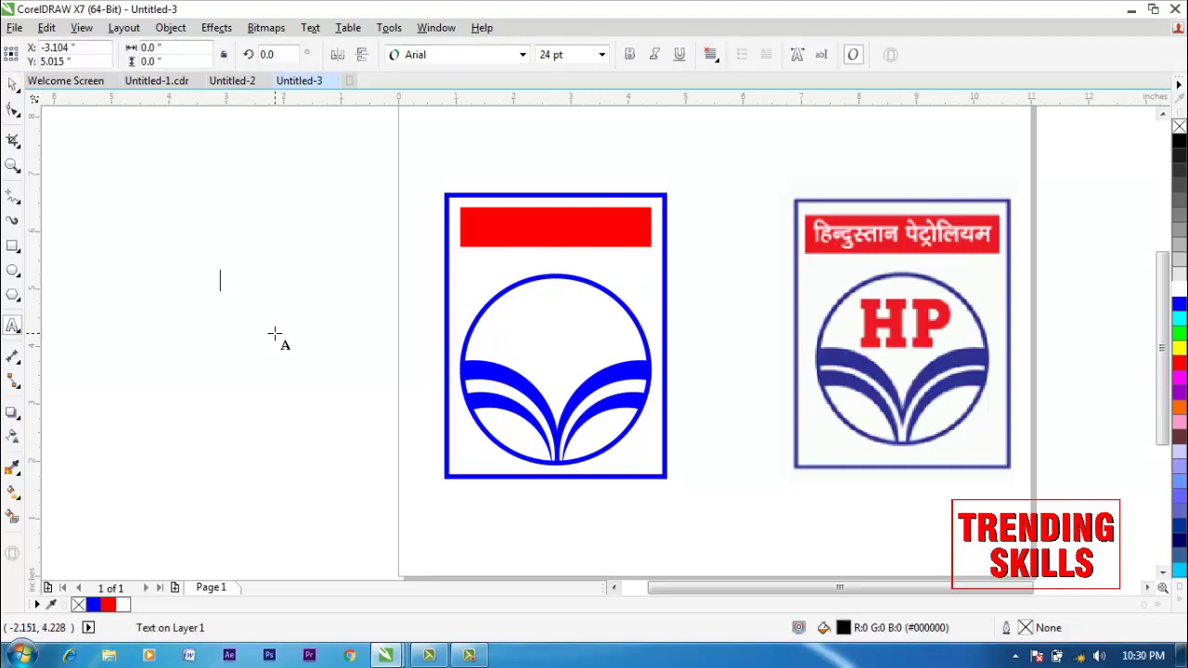
pyautogui.write('HP')
pyautogui.hotkey('ctrl', 'space')
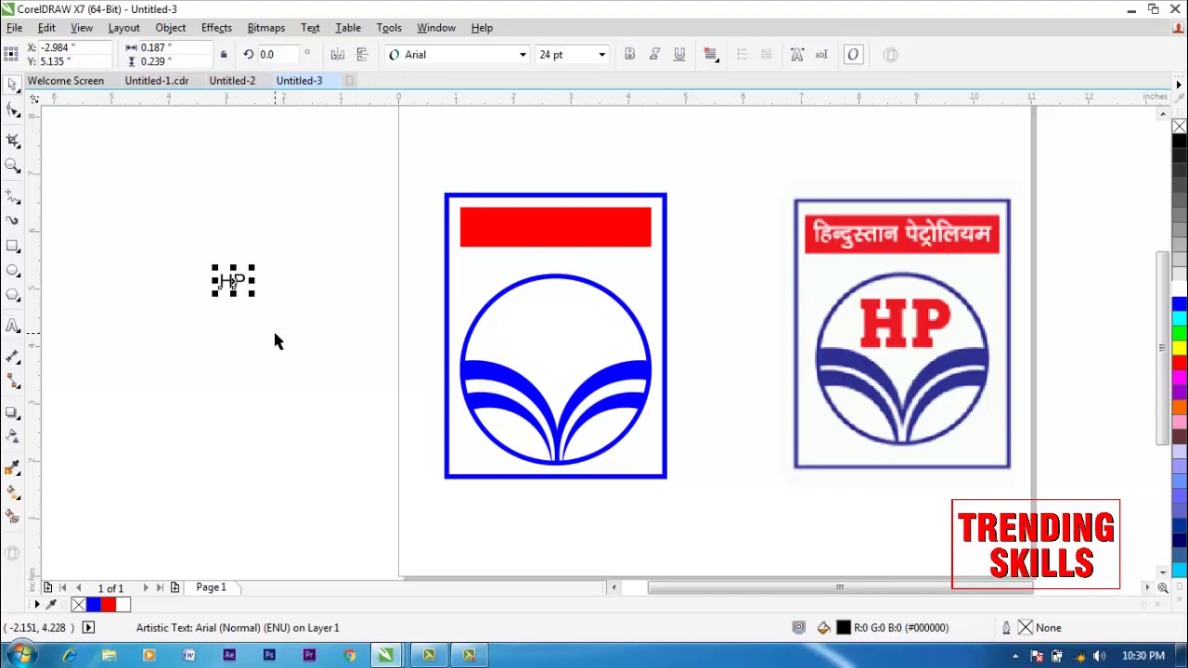
pyautogui.moveTo(252, 297); pyautogui.dragTo(330, 376)
# Step: Set the "HP" text in the Rockwell font with bold weight
pyautogui.click(447, 57)
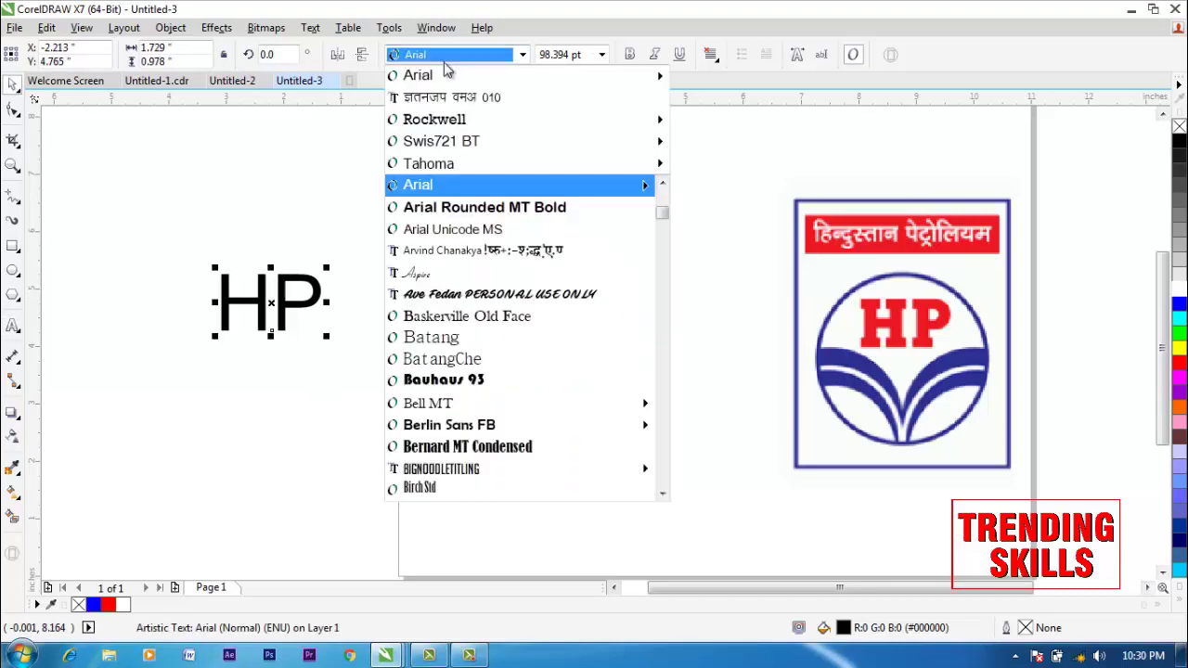
pyautogui.press('Down')
pyautogui.write('rock')
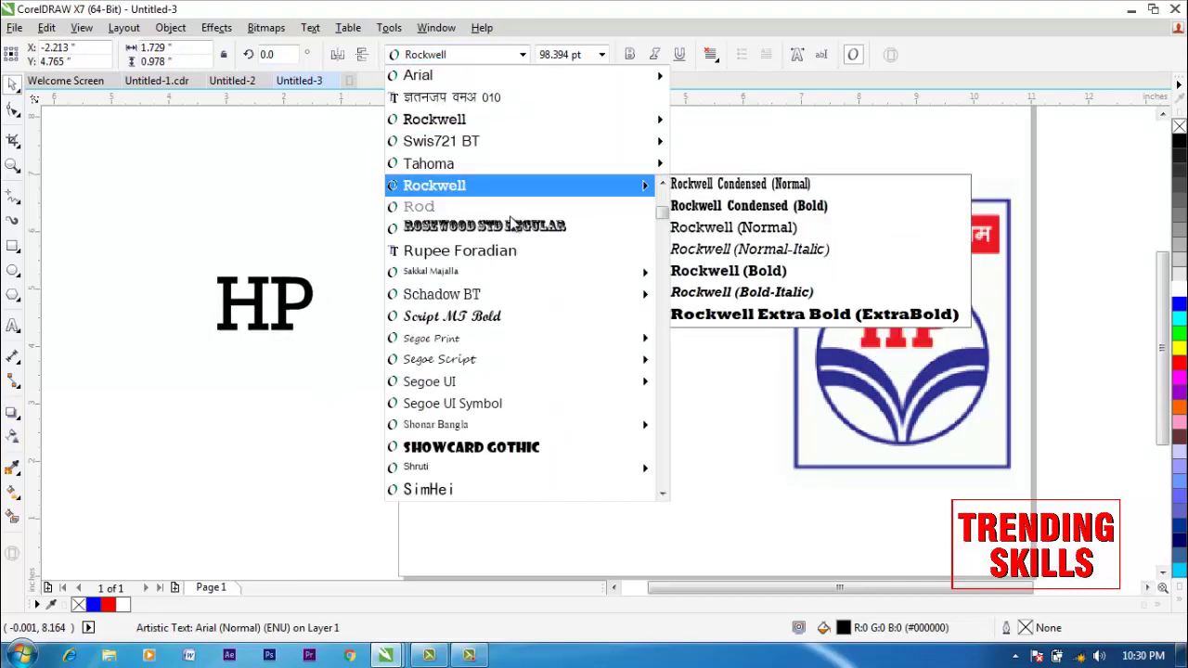
pyautogui.press('Return')
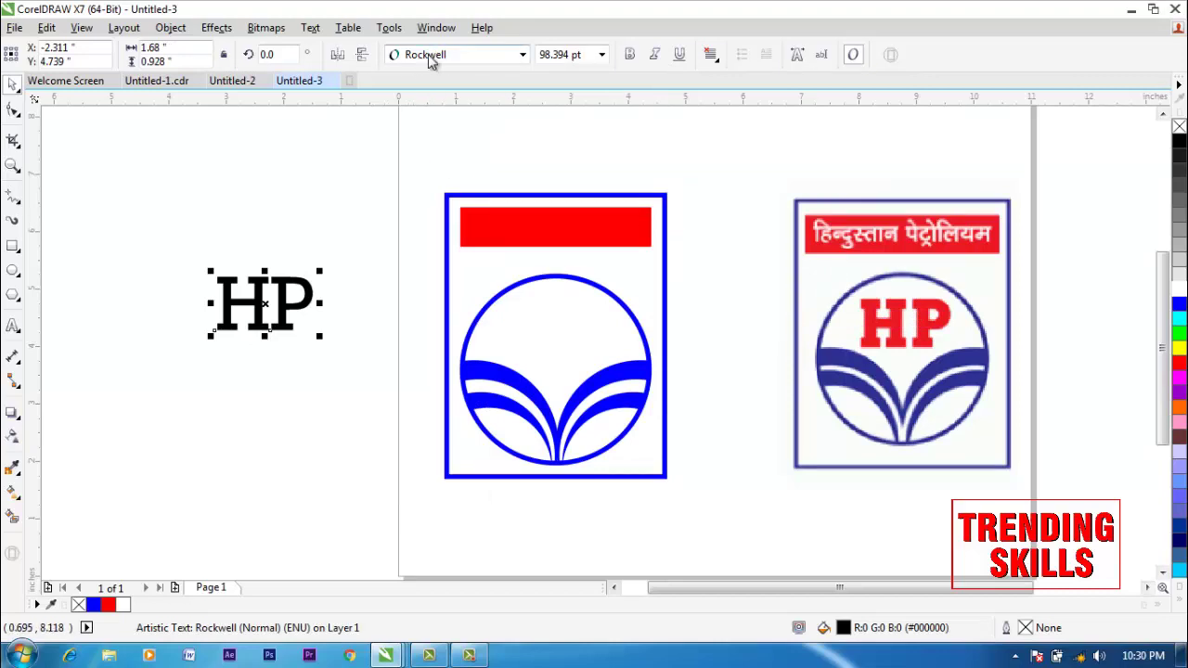
pyautogui.click(631, 56)
# Step: Place the "HP" text in the upper half of the circle and fill it red
pyautogui.moveTo(271, 303); pyautogui.dragTo(545, 334)
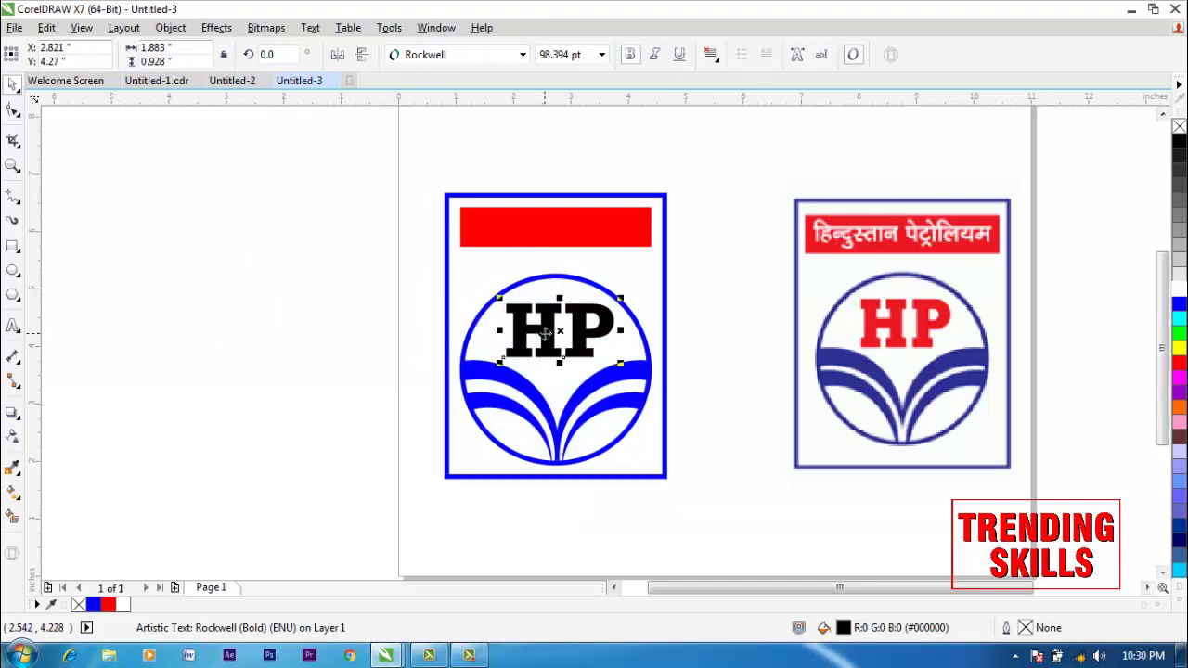
pyautogui.click(1180, 369)
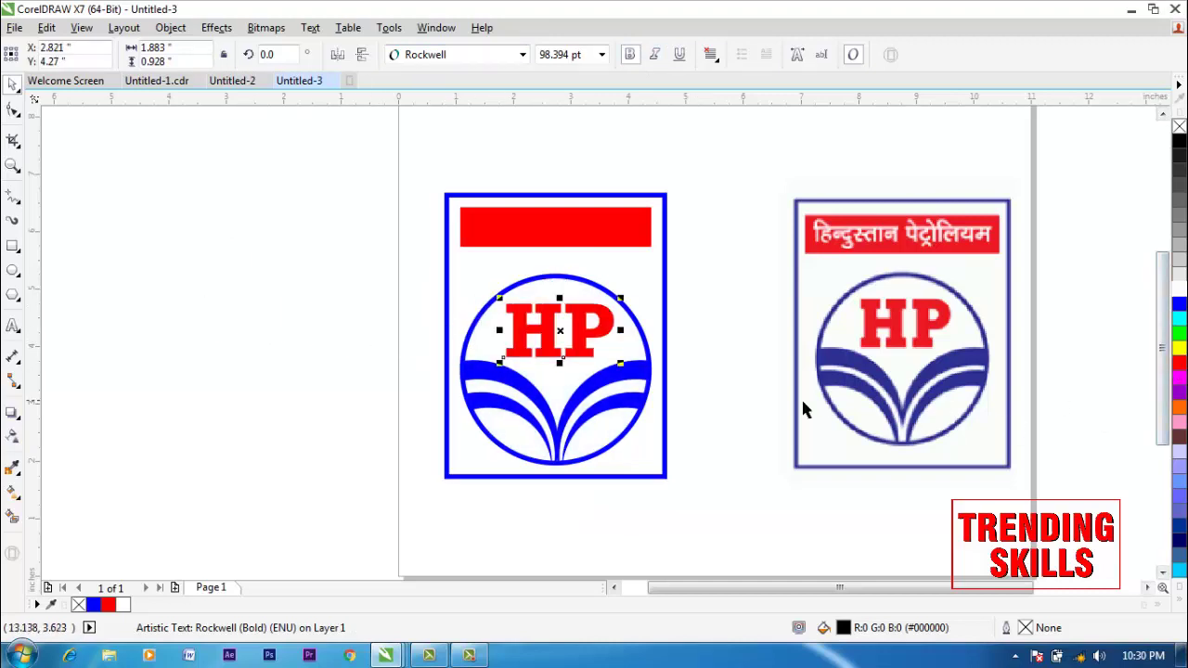
pyautogui.click(316, 384)
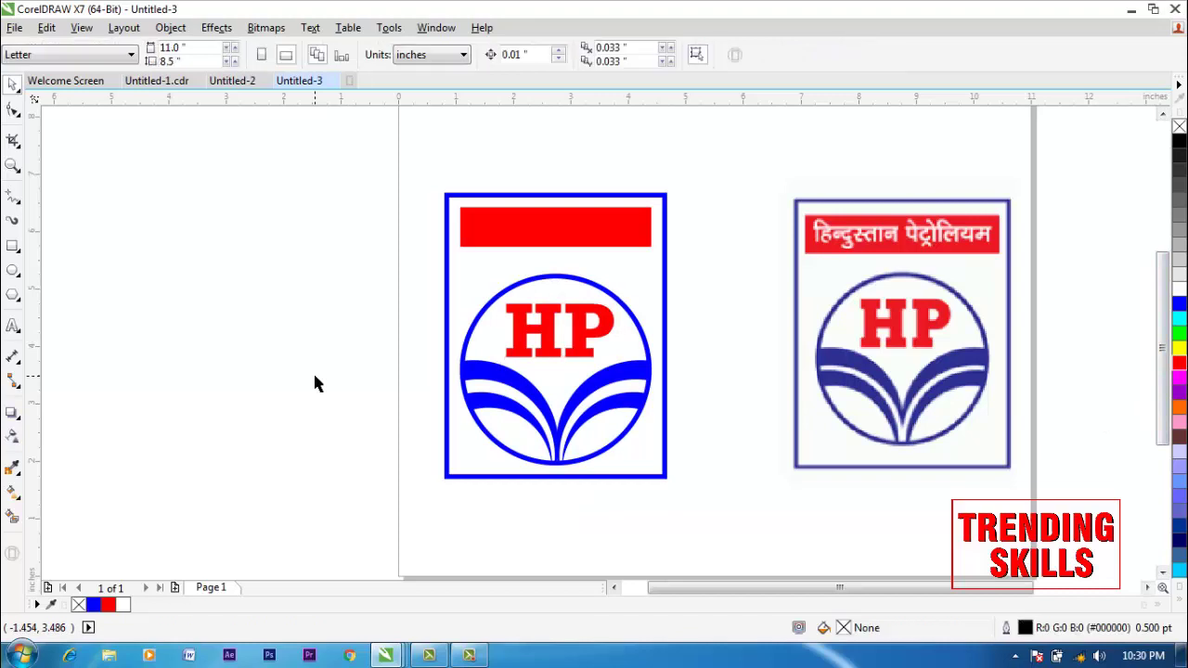
# Step: Add the text "हिन्दुस्तान पेट्रोलियम" in the Kruti Dev 010 font outside the page beside the frame
pyautogui.click(13, 325)
pyautogui.click(200, 266)
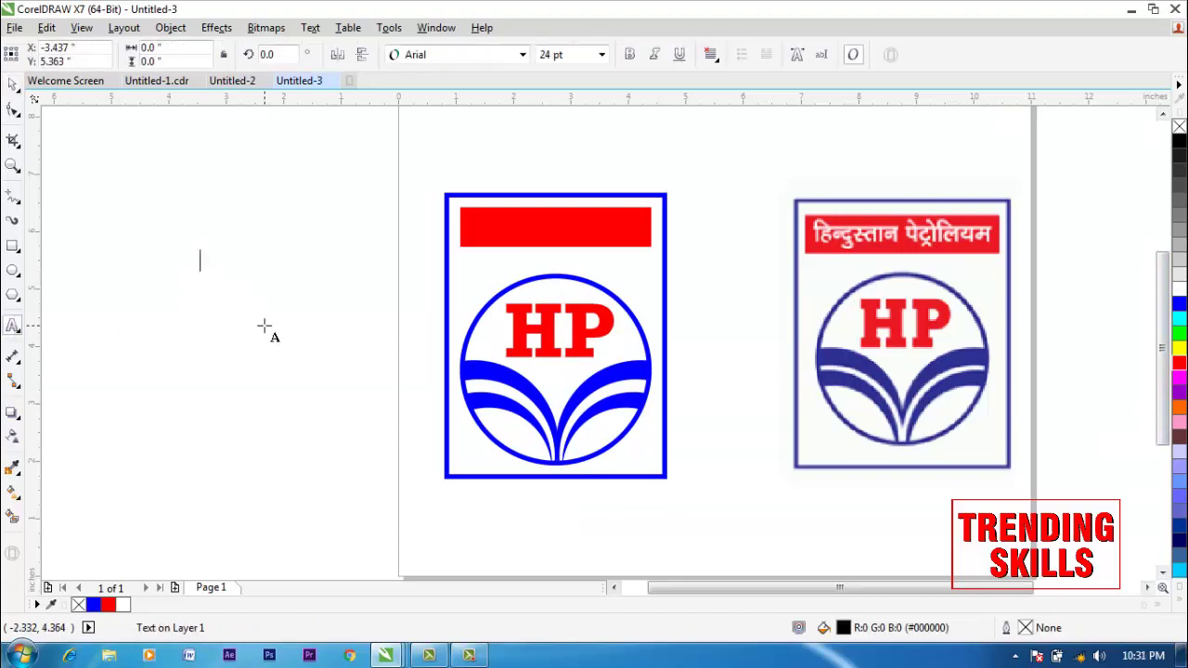
pyautogui.click(436, 54)
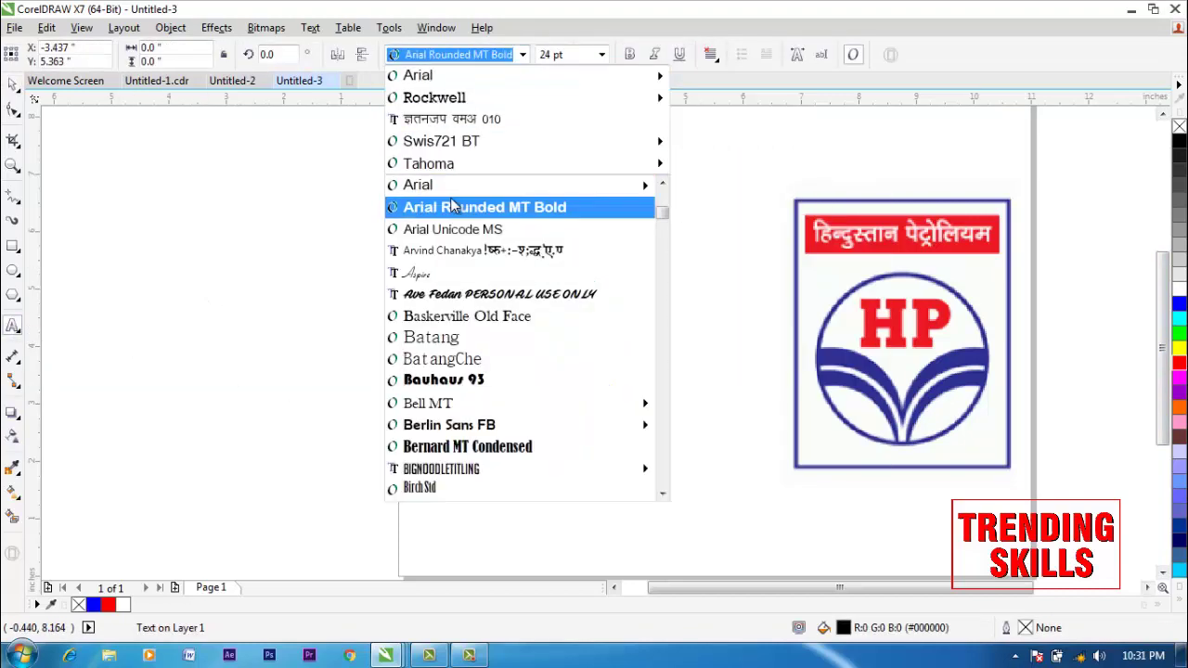
pyautogui.write('kruti dev 010')
pyautogui.press('Return')
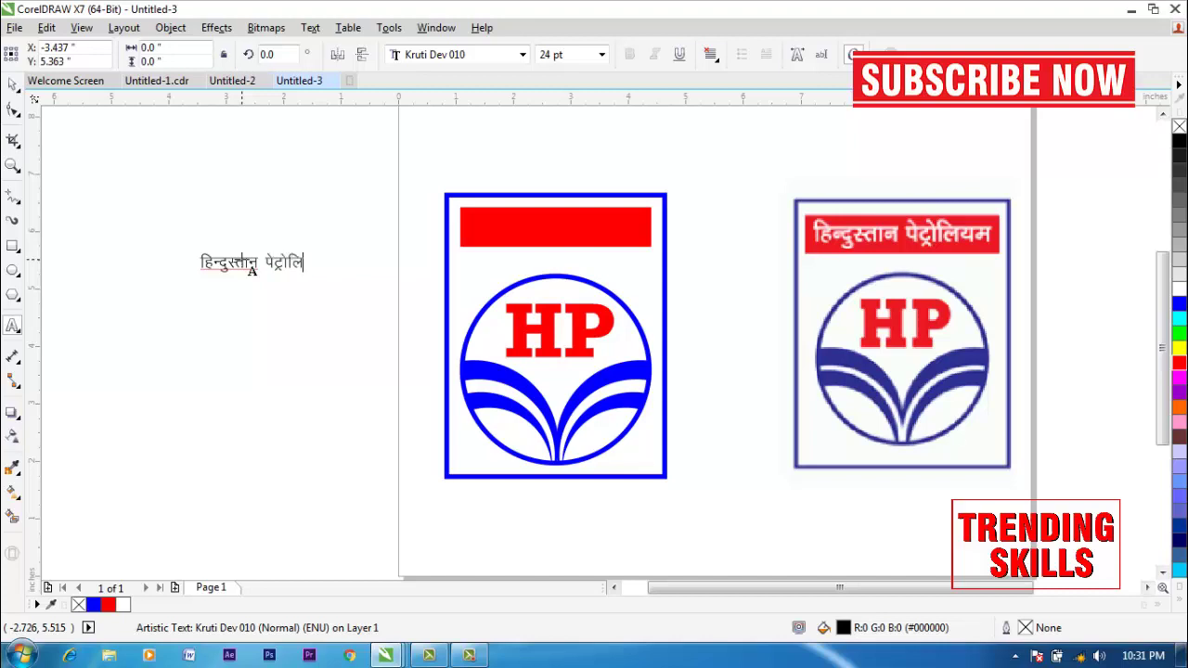
pyautogui.hotkey('ctrl', 'space')
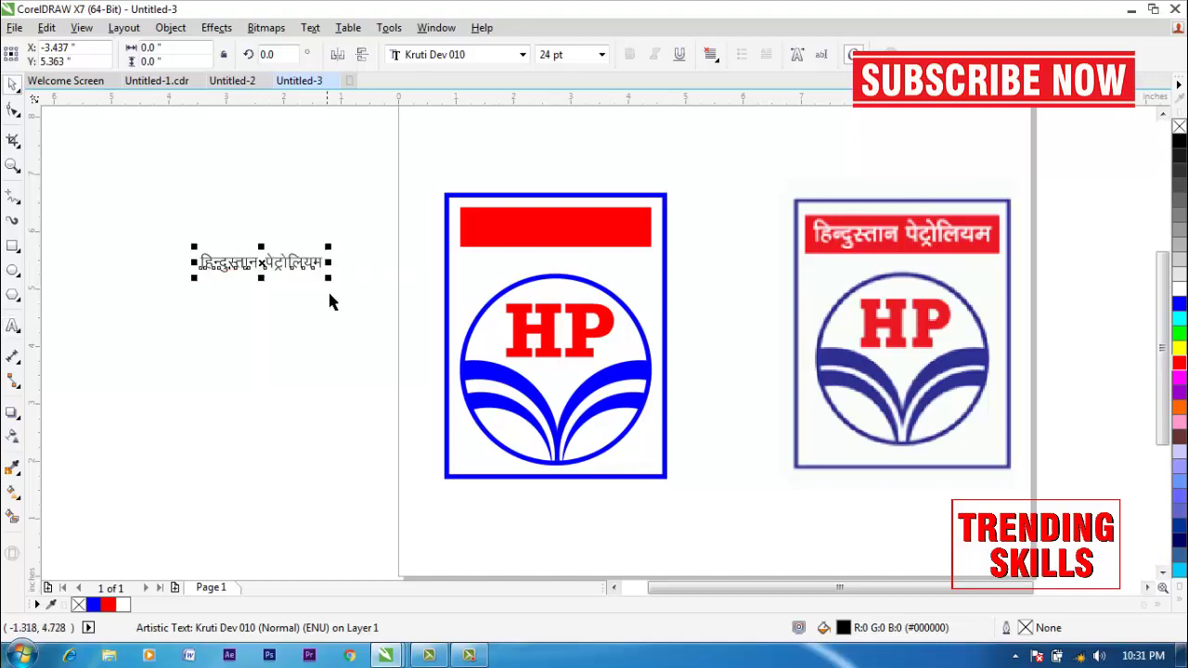
# Step: Enlarge the Hindi text, place it on the red banner and fit it inside at about 3.18 by 0.53 inches
pyautogui.moveTo(330, 280); pyautogui.dragTo(406, 341)
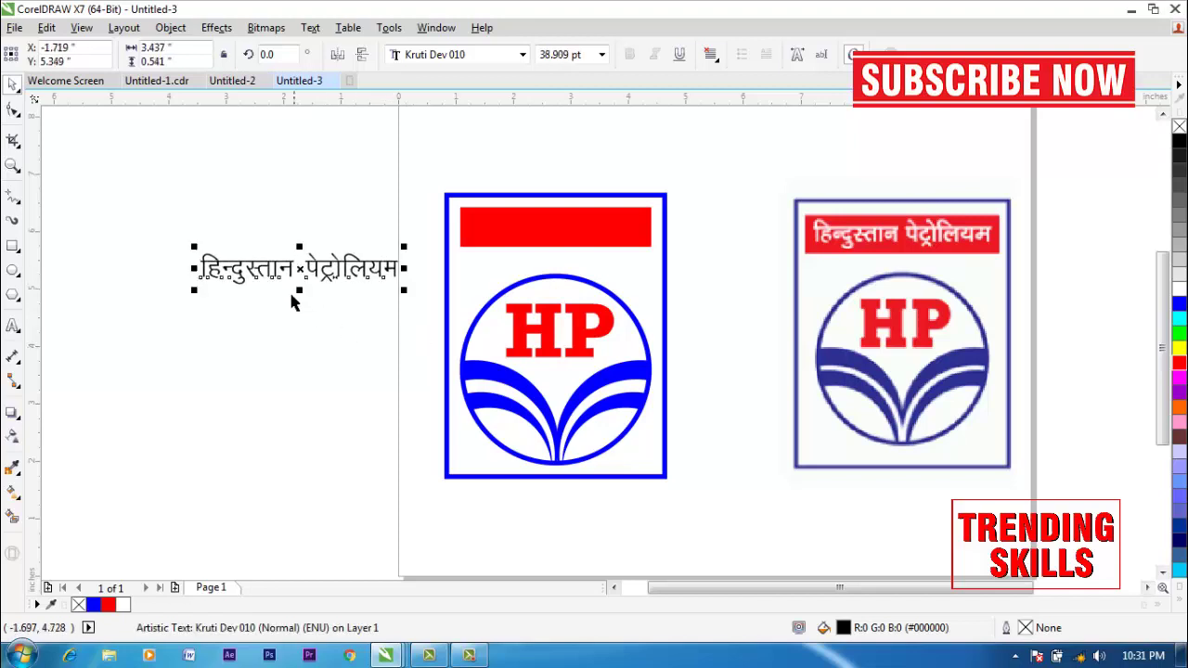
pyautogui.moveTo(286, 277); pyautogui.dragTo(537, 237)
pyautogui.press('F10')
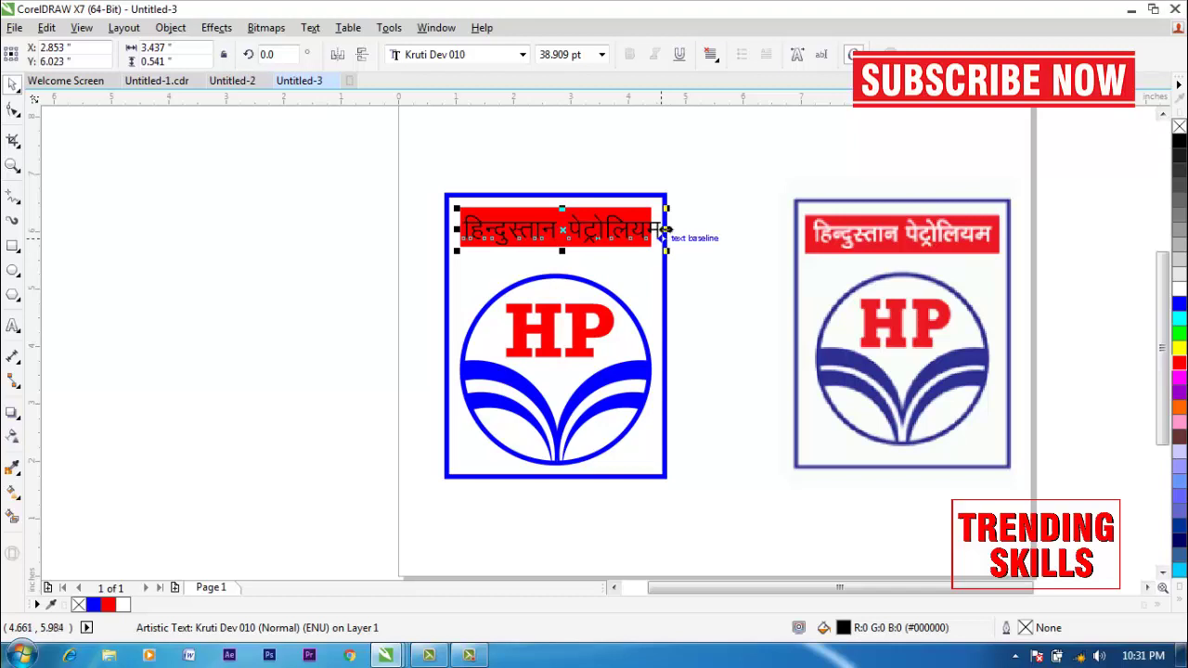
pyautogui.moveTo(665, 227); pyautogui.dragTo(656, 257)
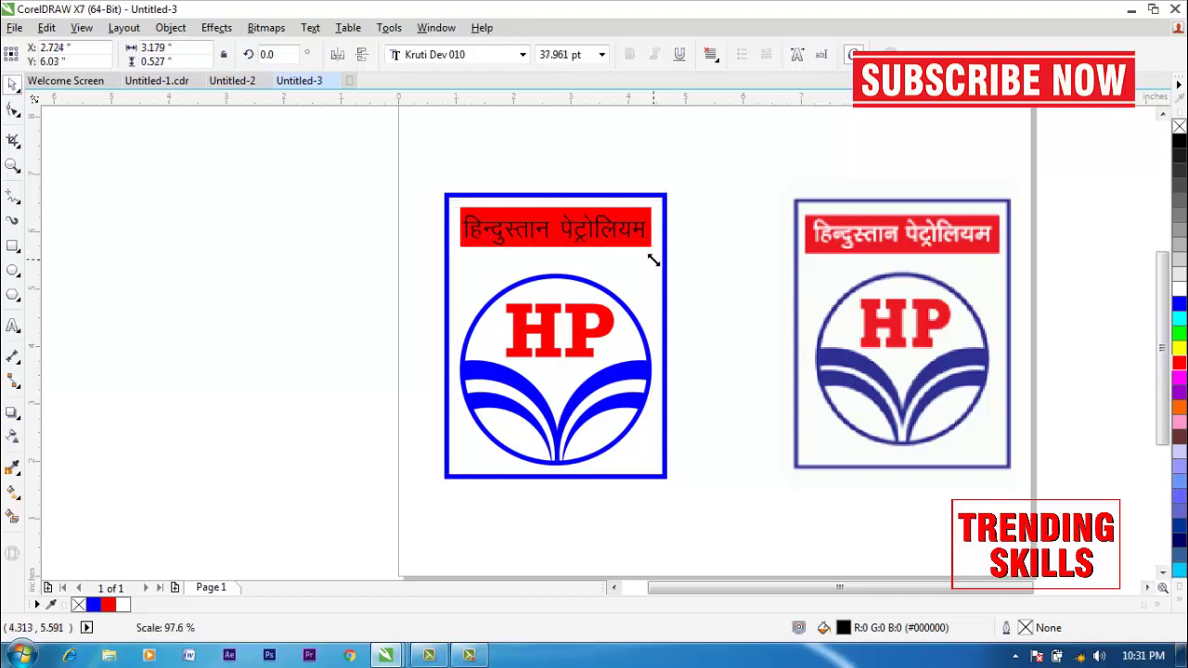
# Step: Give the Hindi banner text a white fill and a white outline 1 pt wide
pyautogui.click(1180, 292)
pyautogui.rightClick(1180, 292)
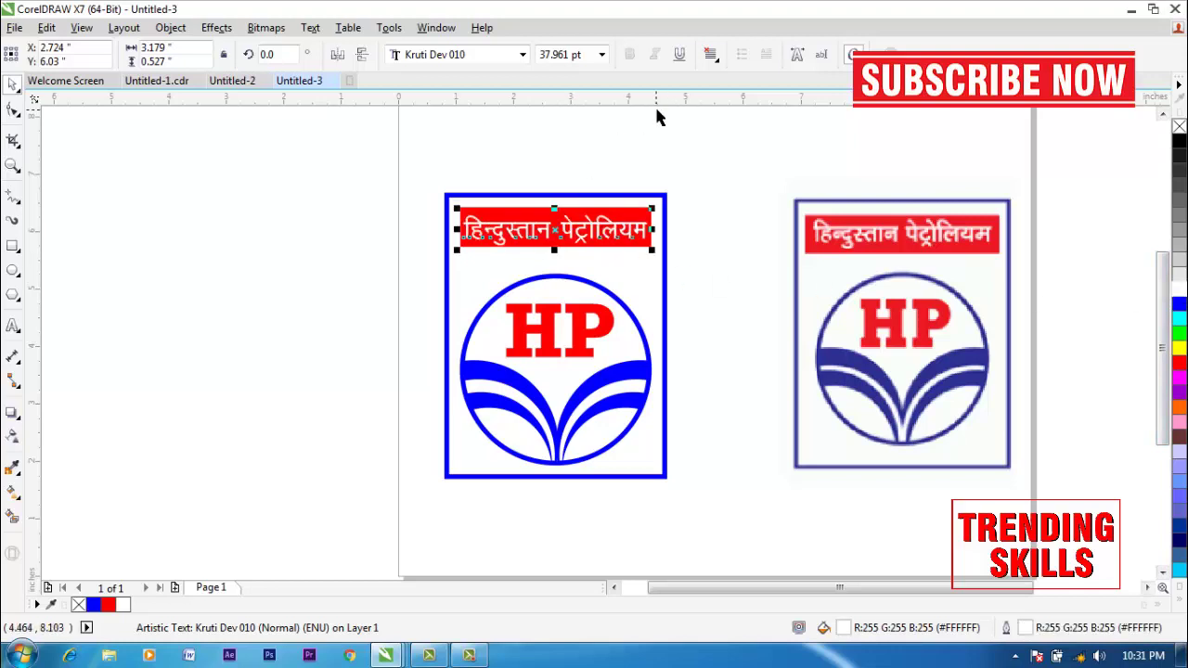
pyautogui.press('F12')
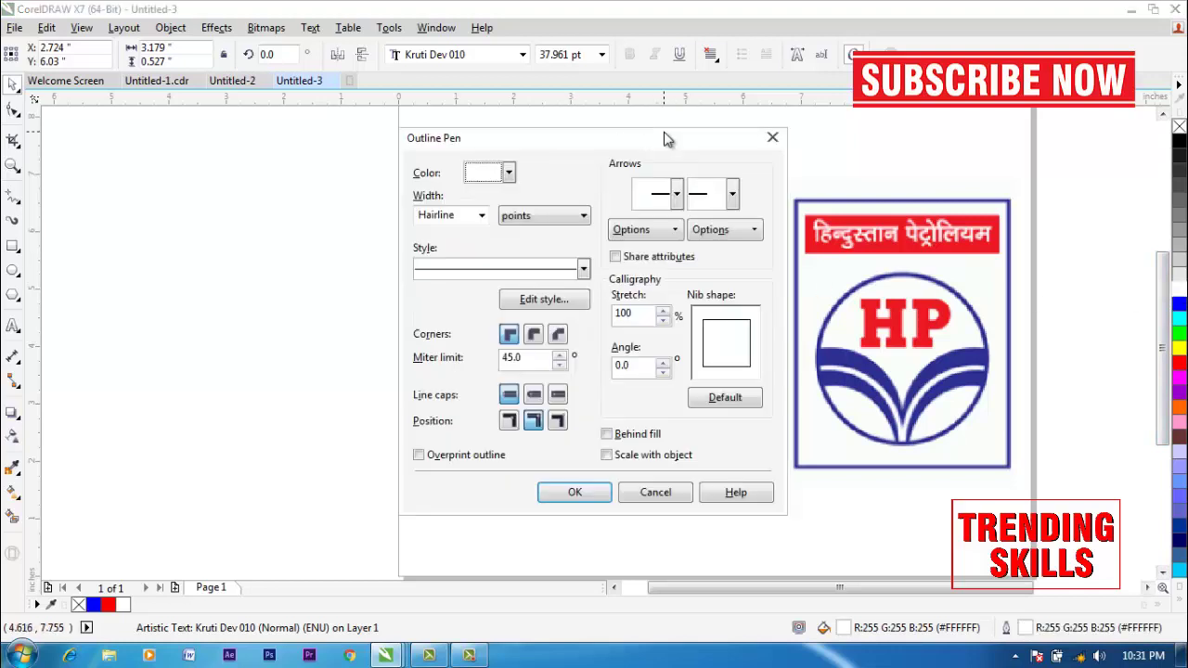
pyautogui.press('Tab')
pyautogui.write('1')
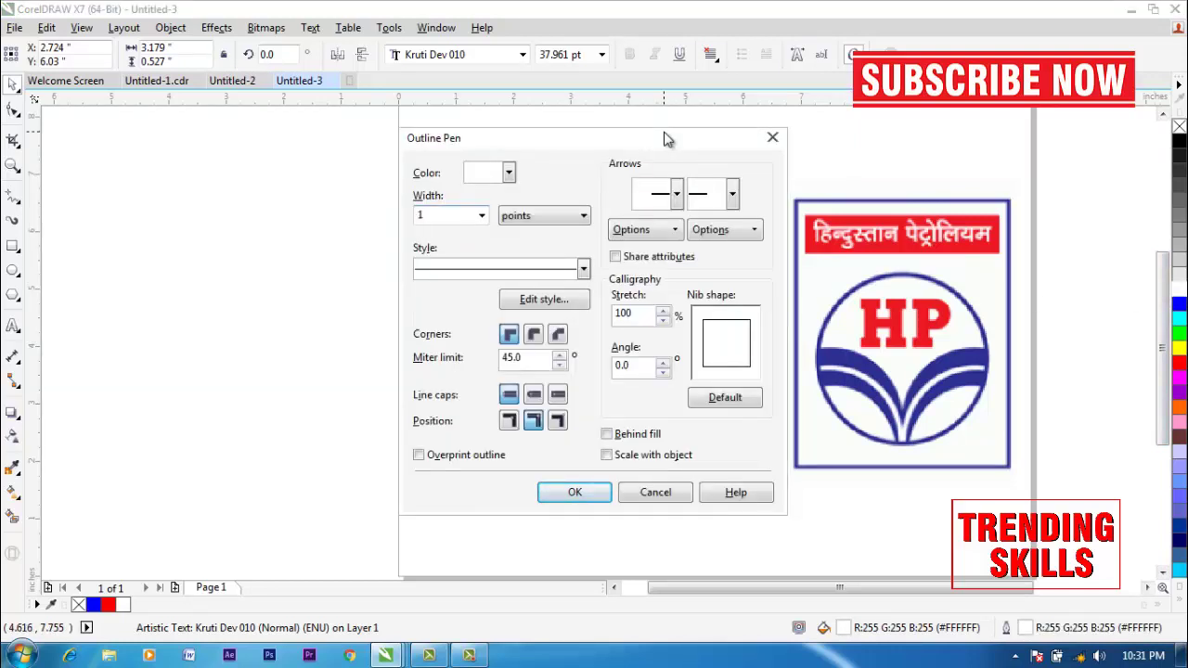
pyautogui.press('Return')
# Step: Move the Hindi text slightly up within the red banner and set its outline width to 2 pt
pyautogui.moveTo(392, 180); pyautogui.dragTo(1072, 511)
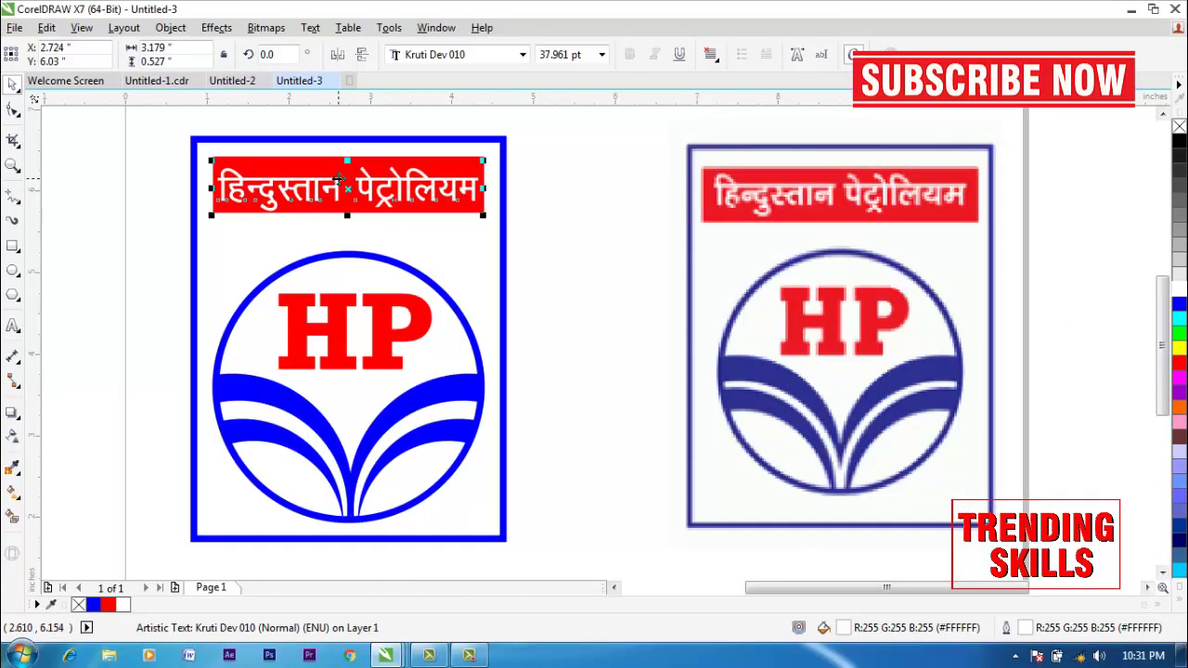
pyautogui.moveTo(339, 180); pyautogui.dragTo(338, 175)
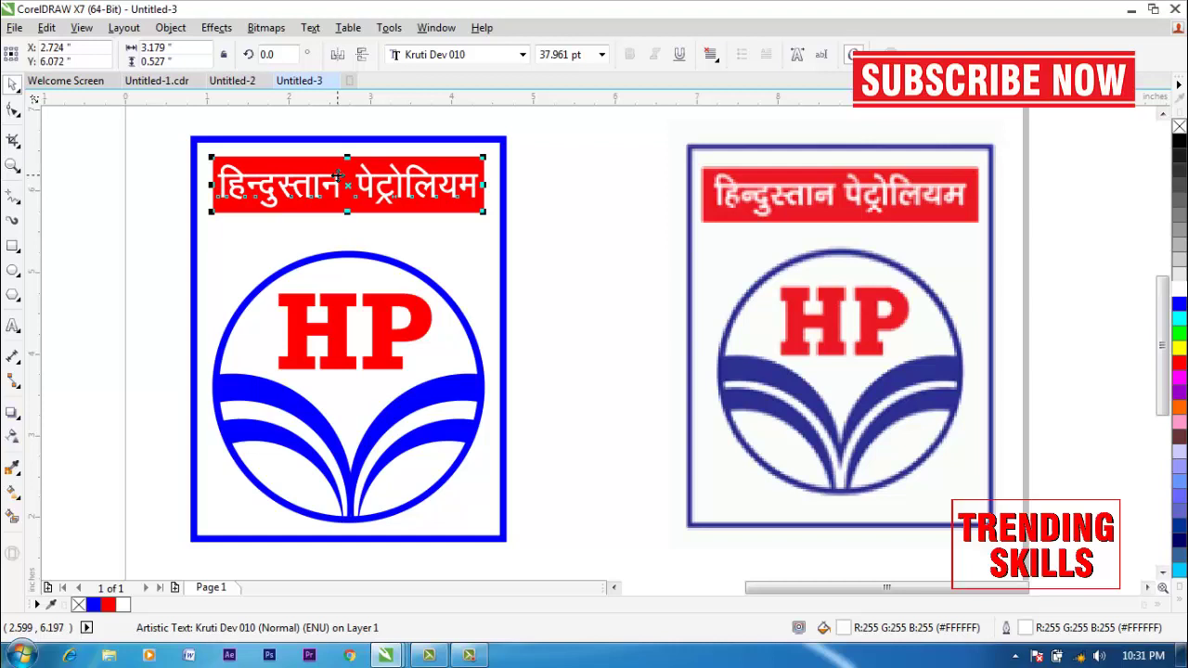
pyautogui.press('F12')
pyautogui.click(481, 215)
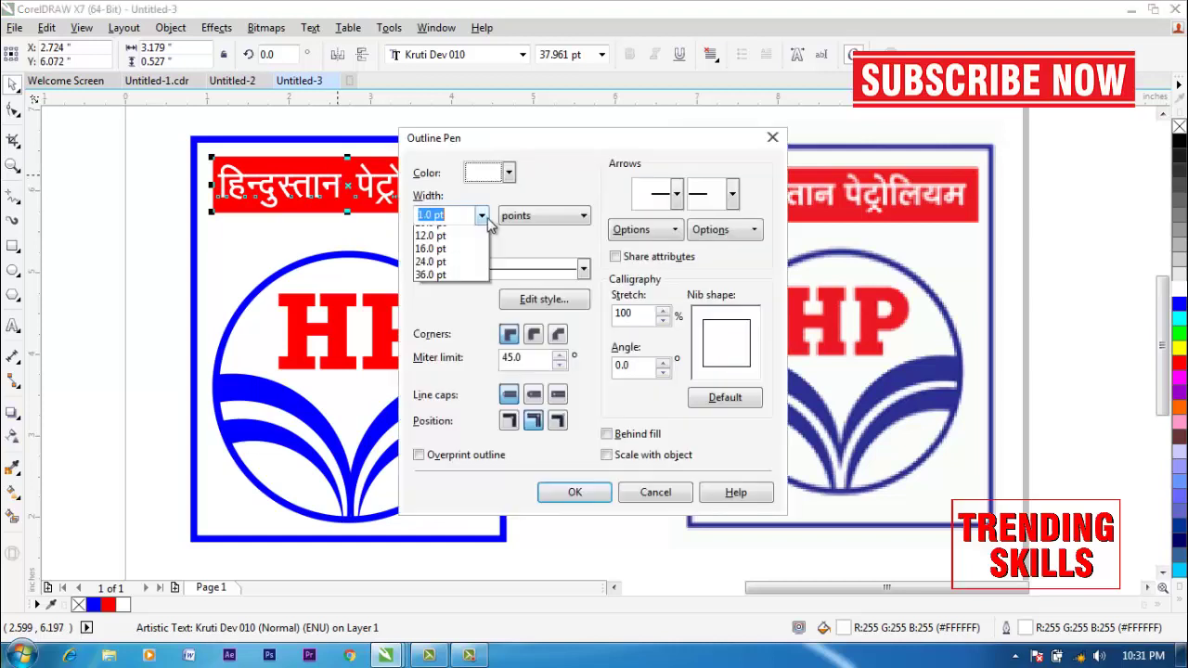
pyautogui.click(456, 312)
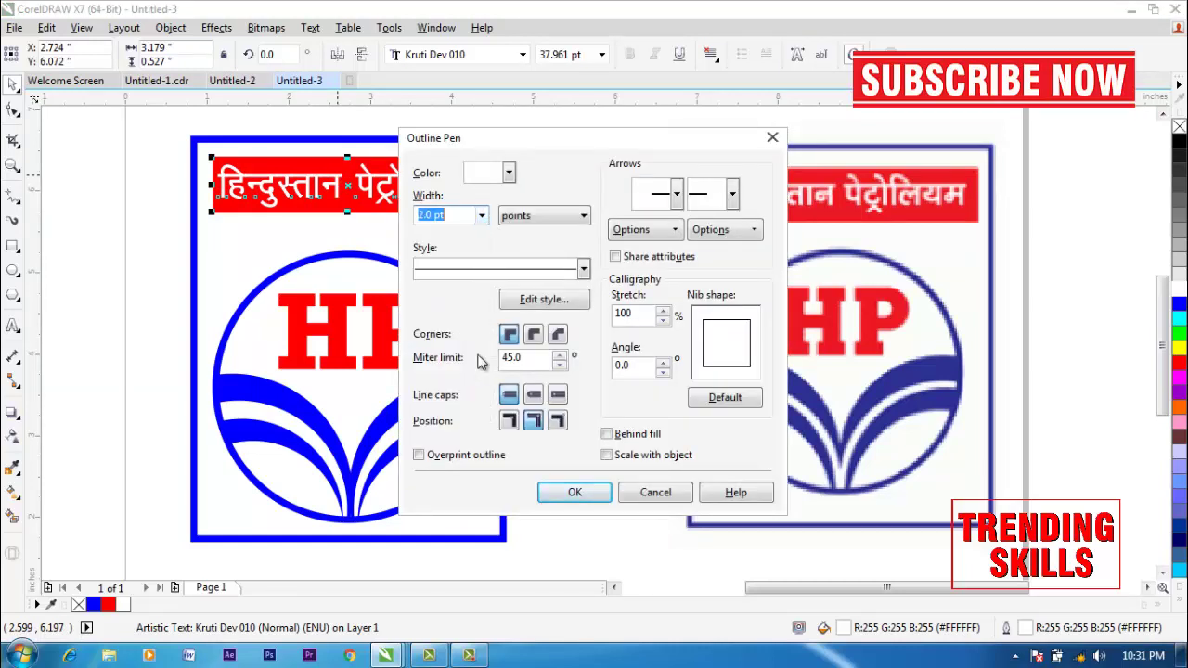
pyautogui.click(575, 492)
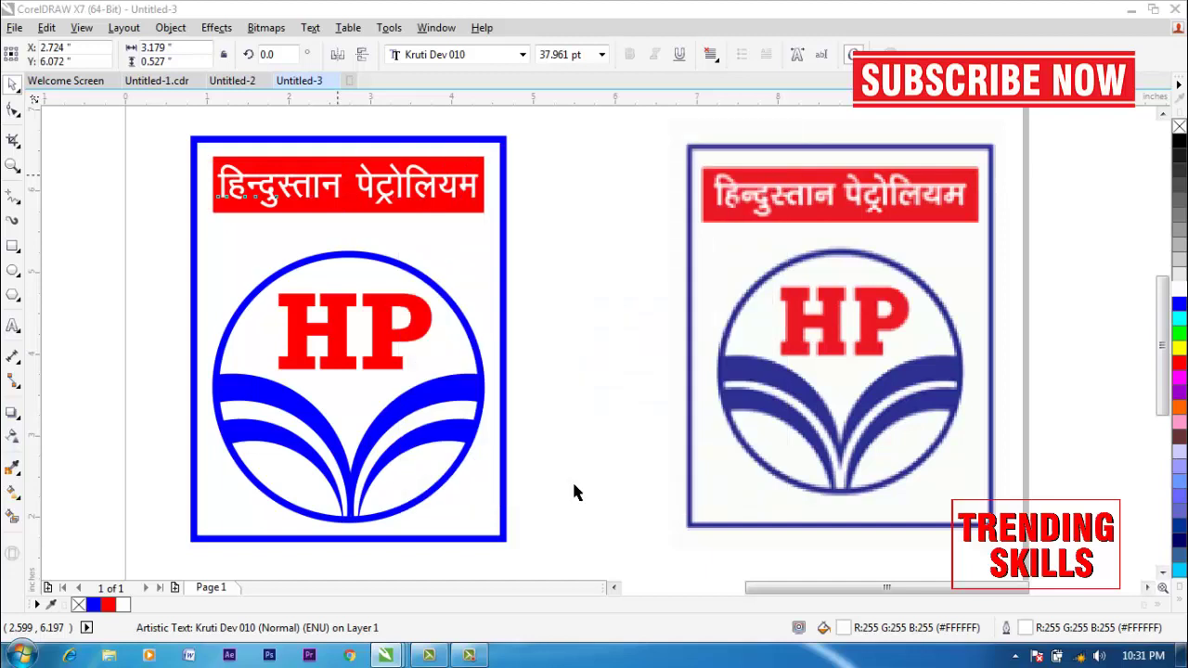
pyautogui.click(119, 302)
# Step: Widen the red banner rectangle slightly and center it horizontally in the blue frame
pyautogui.click(241, 215)
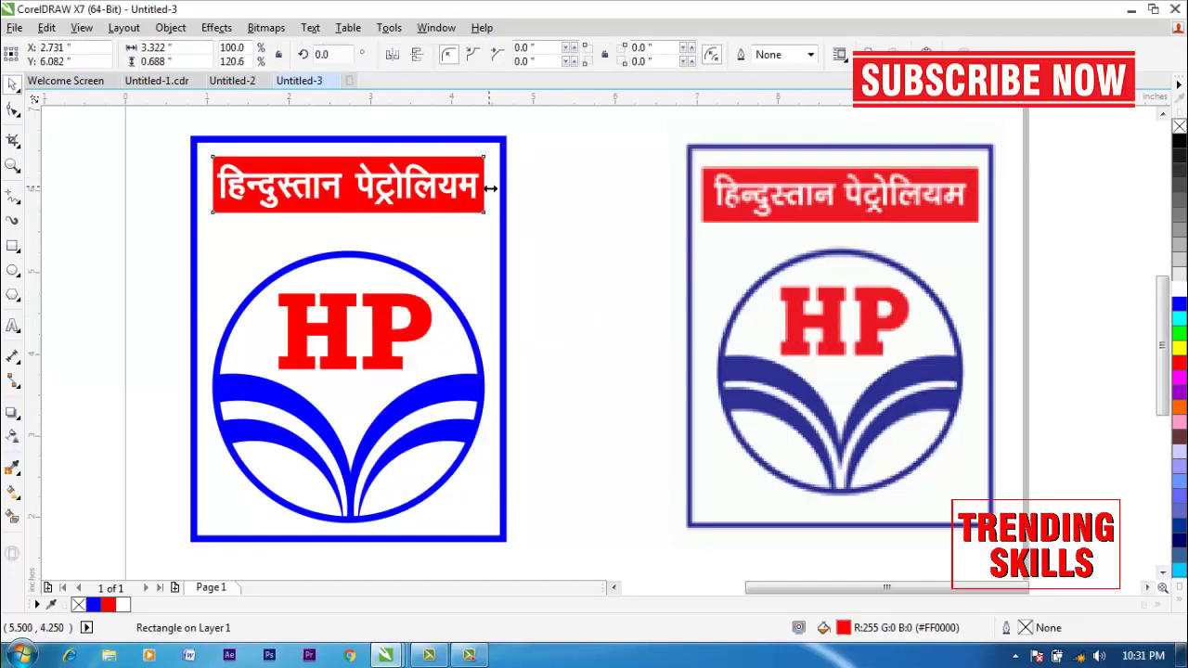
pyautogui.moveTo(490, 184); pyautogui.dragTo(494, 184)
pyautogui.keyDown('shift'); pyautogui.click(449, 140); pyautogui.keyUp('shift')
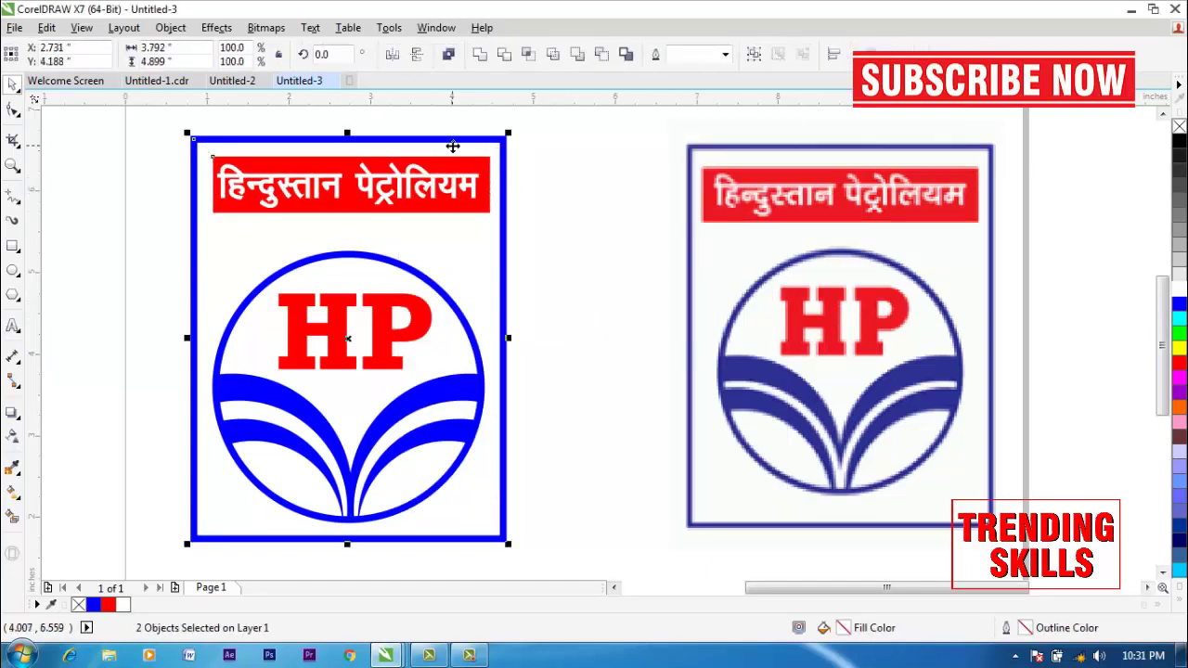
pyautogui.click(594, 195)
# Step: Delete the reference logo image beside the finished drawing
pyautogui.scroll(-2, 593, 195)
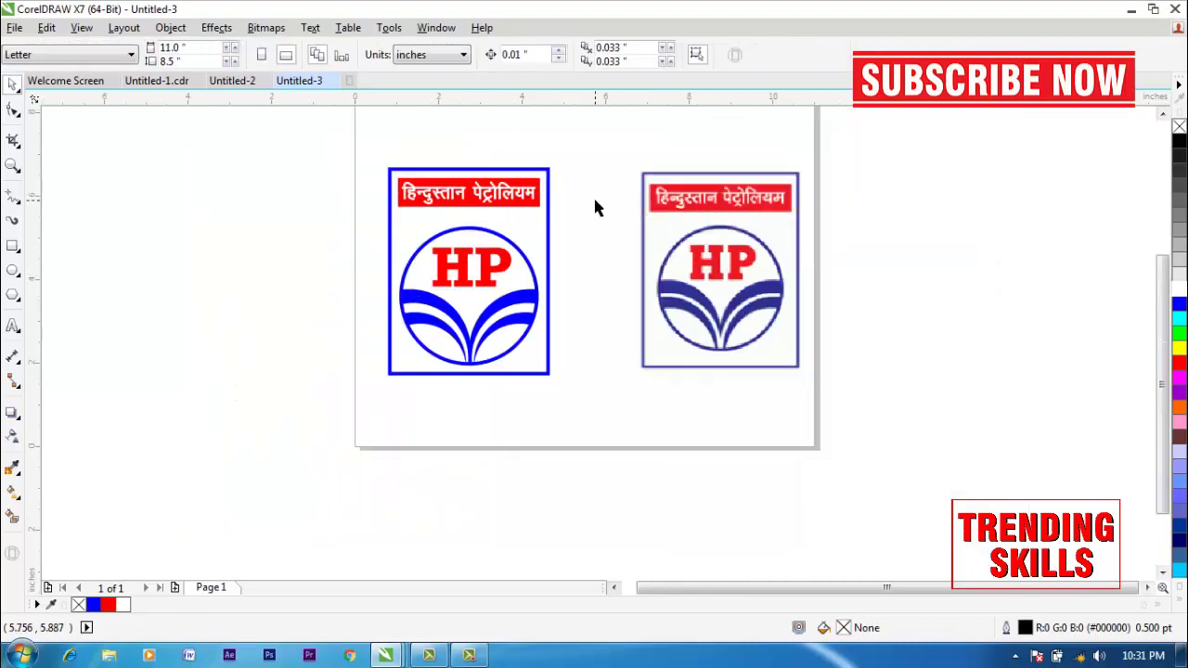
pyautogui.press('z')
pyautogui.moveTo(337, 131); pyautogui.dragTo(896, 444)
pyautogui.click(761, 356)
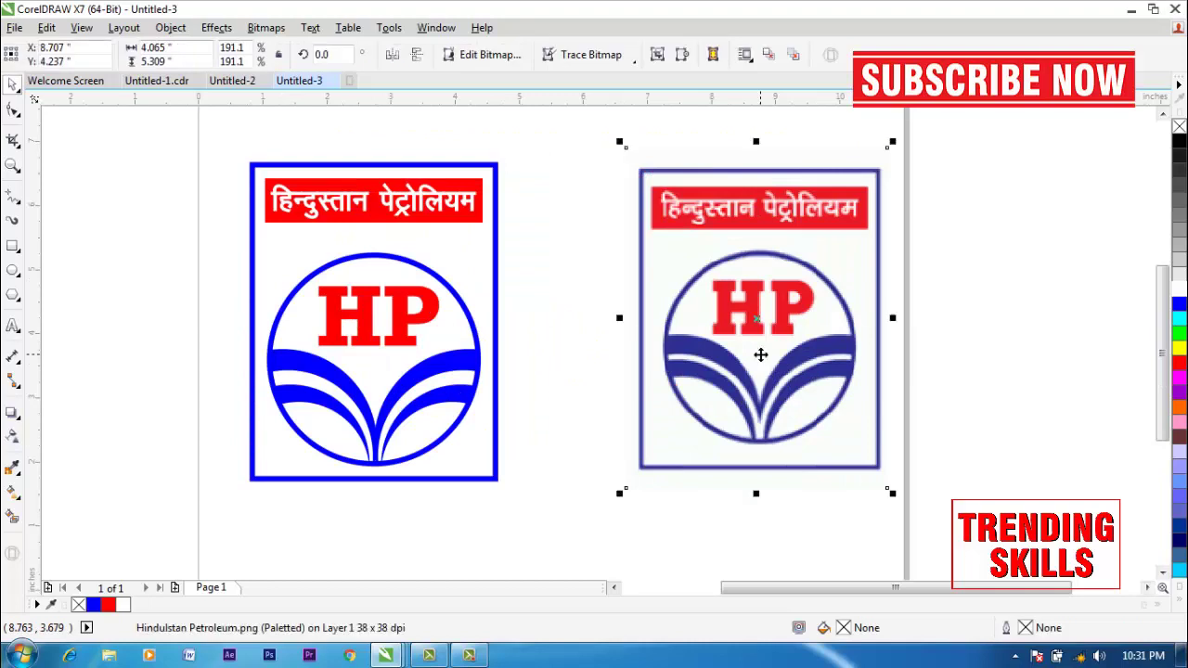
pyautogui.press('Delete')
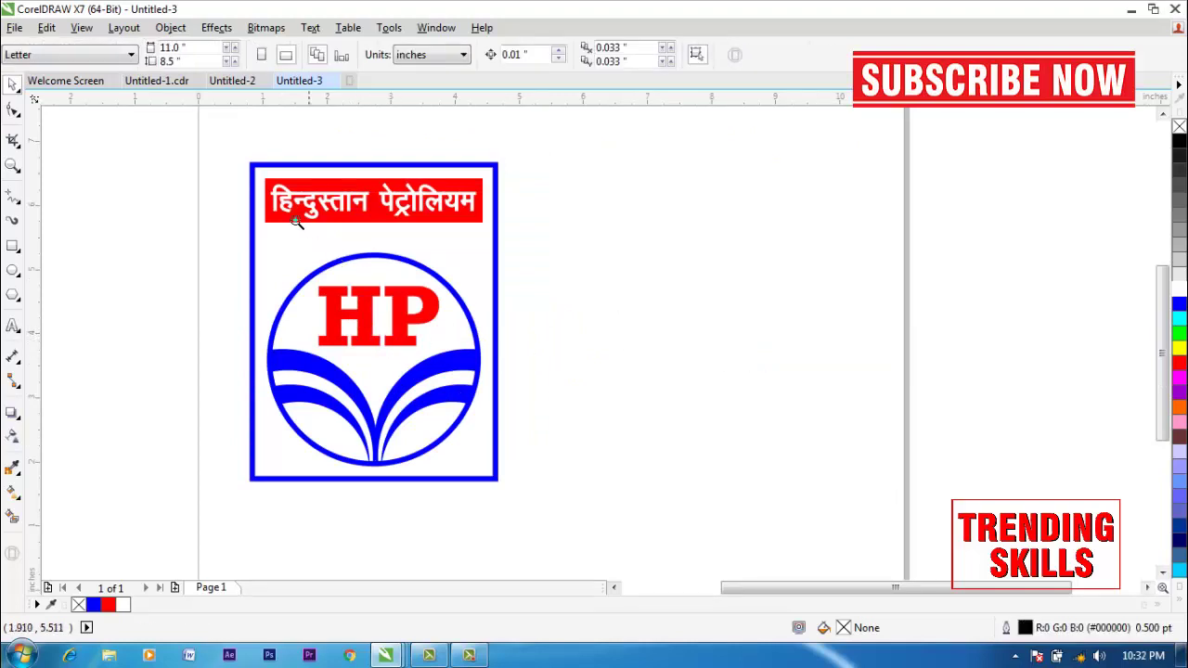
# Step: Show the finished HP logo enlarged in a full-screen preview
pyautogui.press('z')
pyautogui.moveTo(237, 154); pyautogui.dragTo(508, 495)
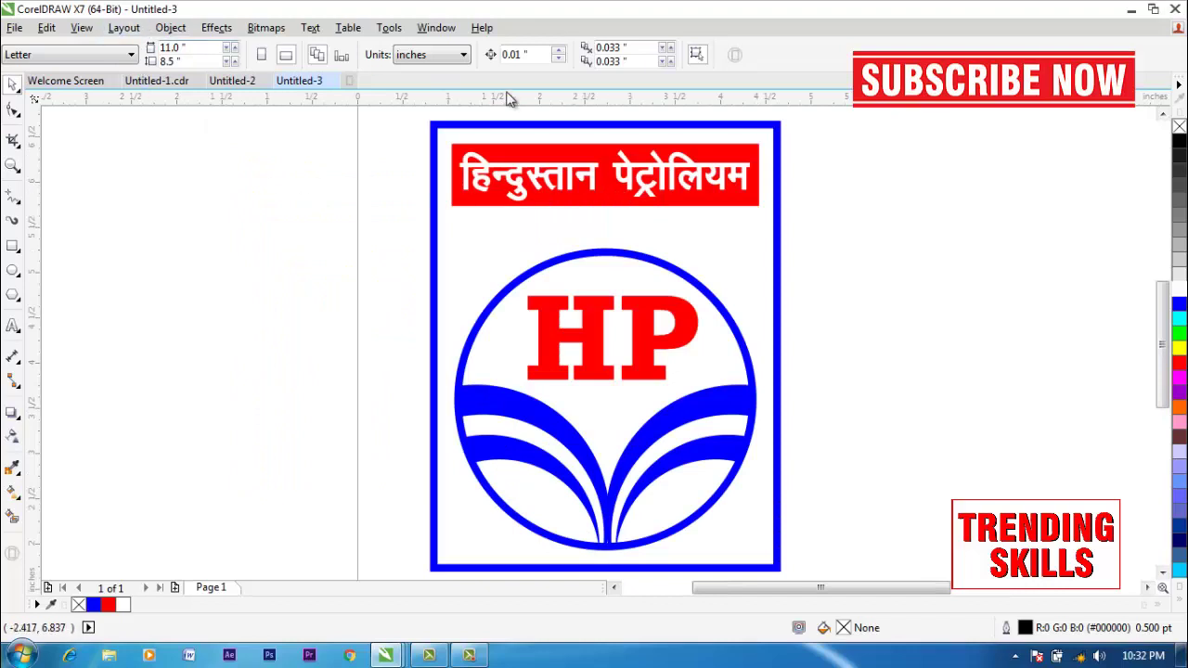
pyautogui.click(82, 27)
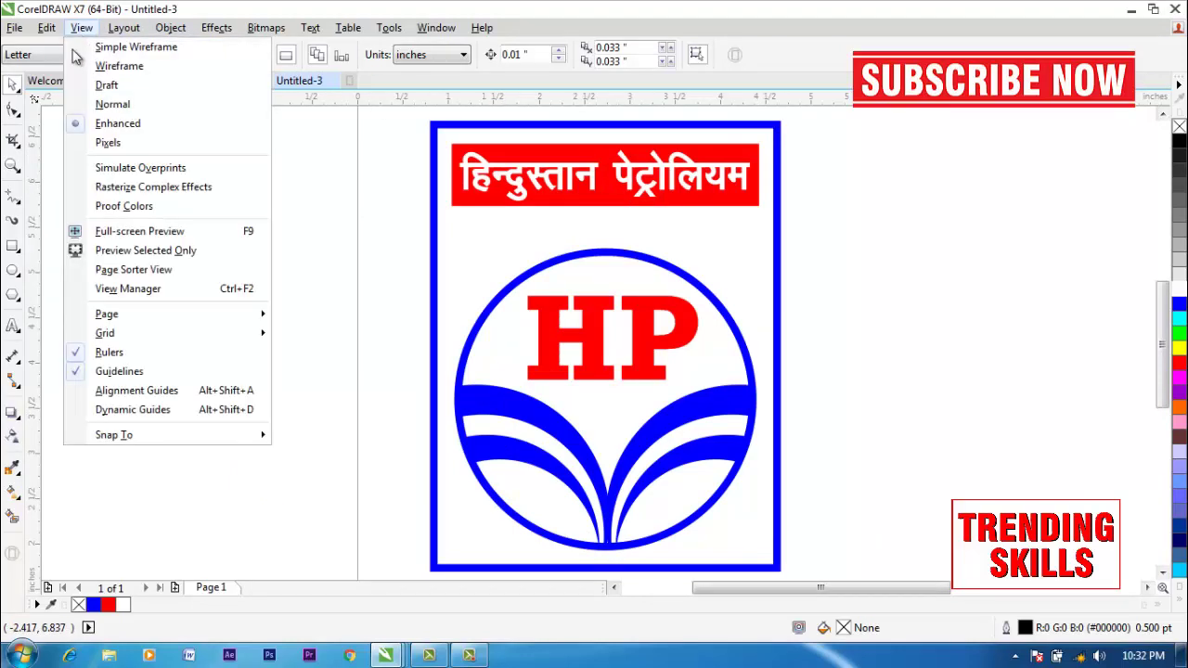
pyautogui.click(109, 235)
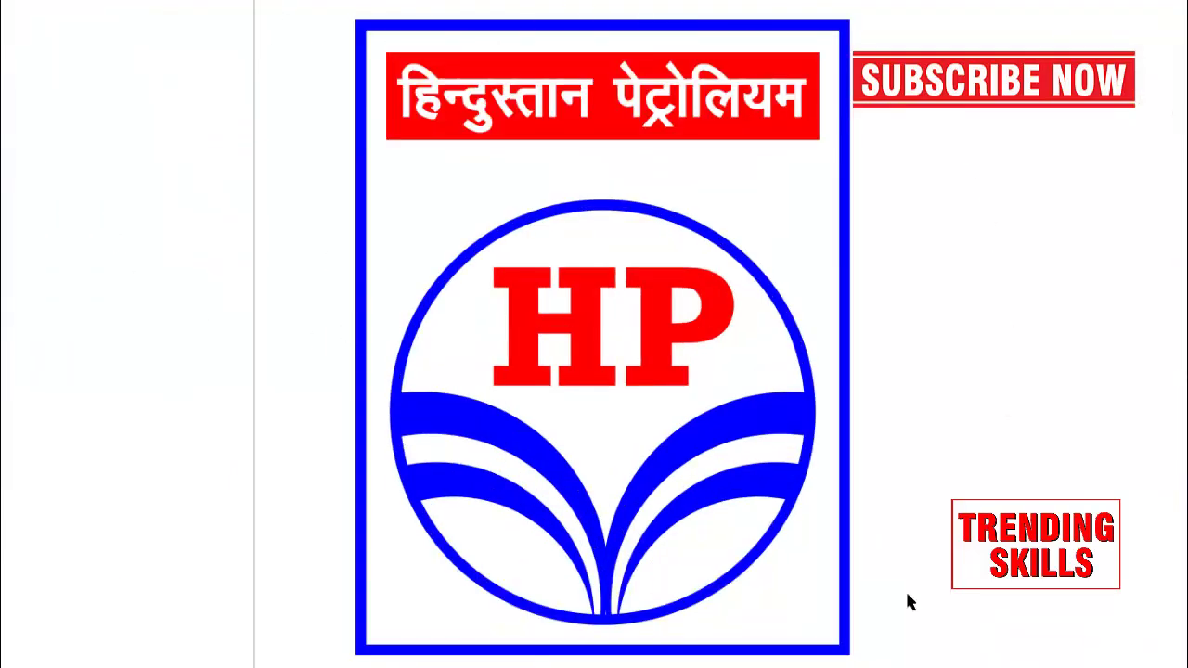